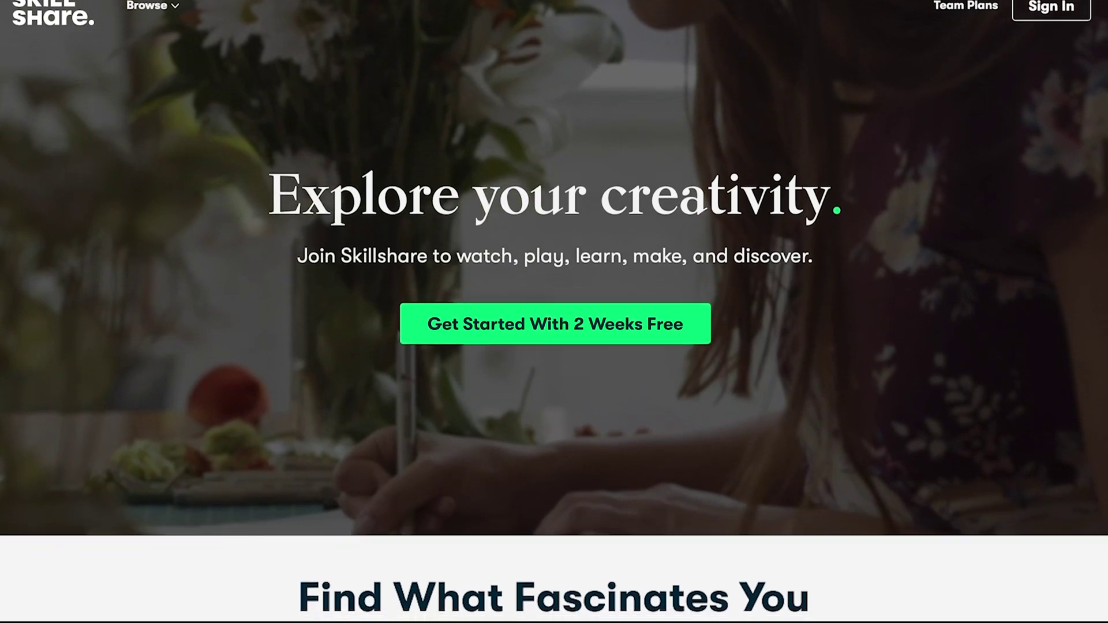
{"action": "scroll", "coordinate": [554, 312], "scroll_direction": "down", "scroll_amount": 6}
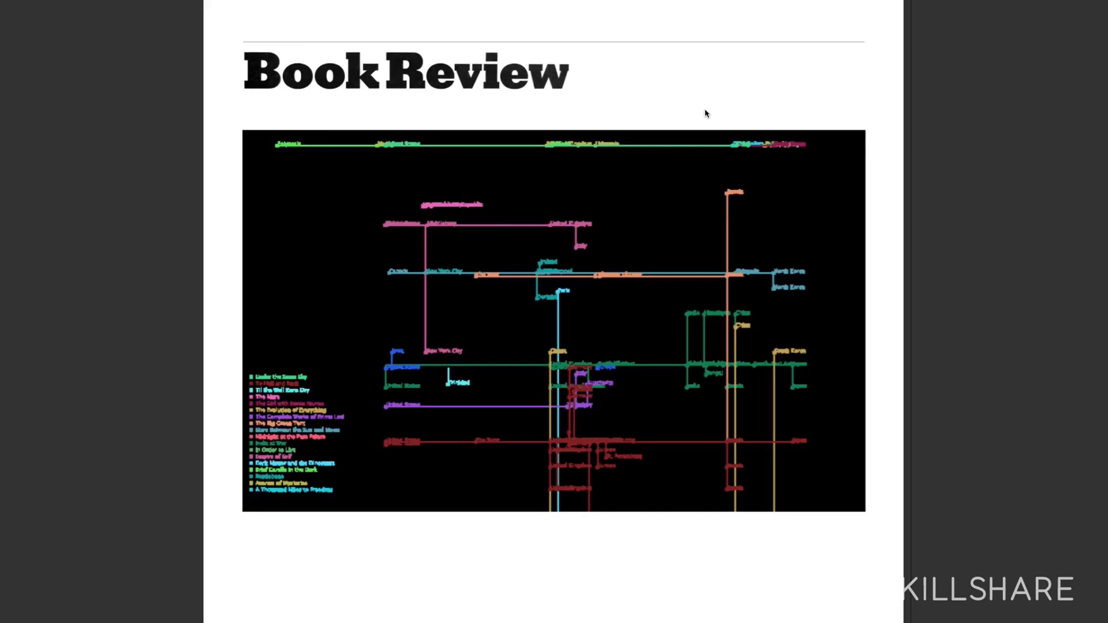
- Browse Skillshare, then open a class from the Logo Design results and play its introduction
{"action": "key", "text": "Right"}
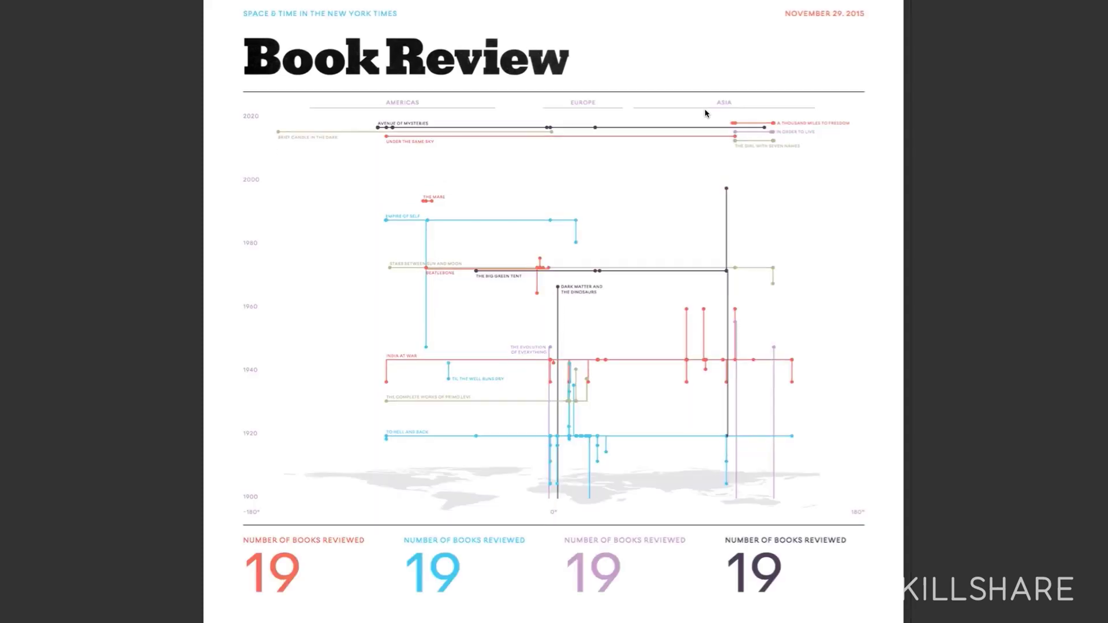
{"action": "key", "text": "Right"}
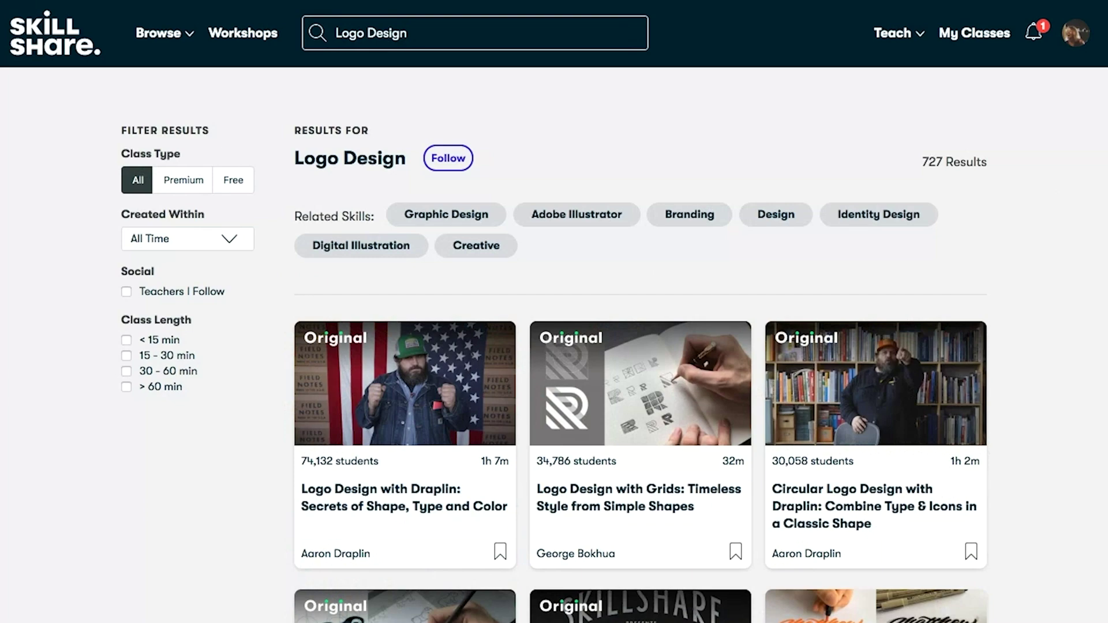
{"action": "left_click", "coordinate": [396, 508]}
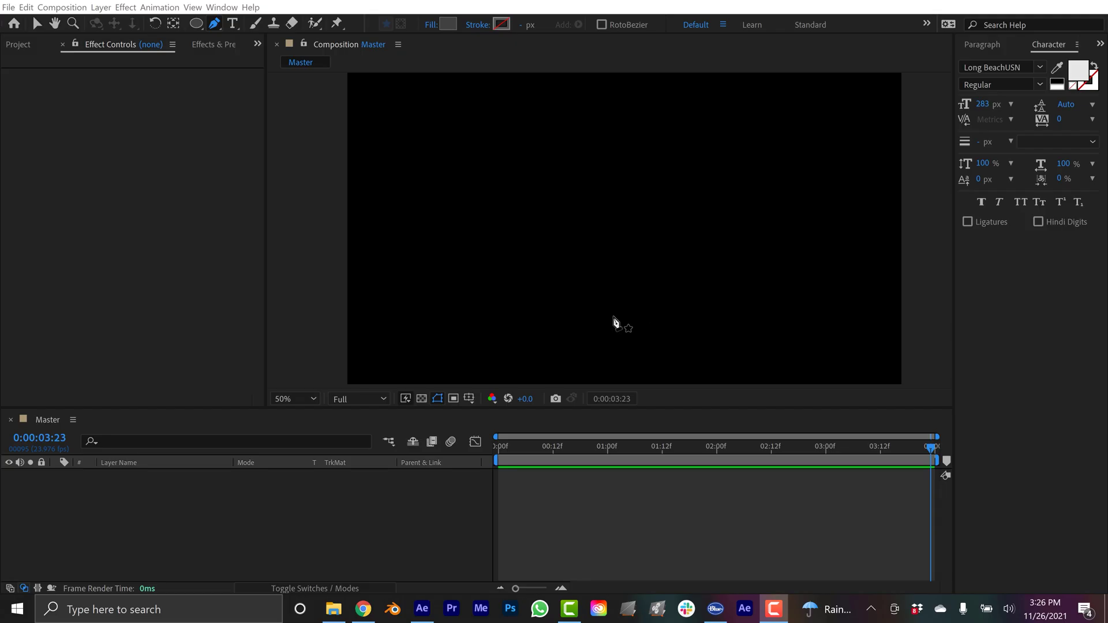
- Choose the Pen tool with Fill set to None and a solid stroke
{"action": "left_click", "coordinate": [33, 27]}
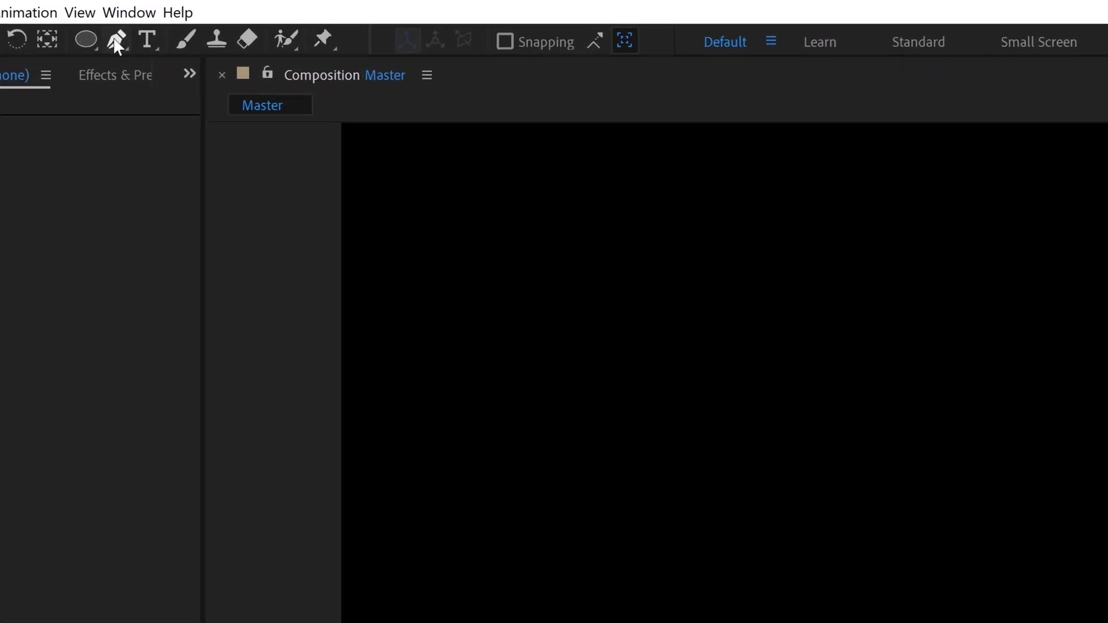
{"action": "left_click", "coordinate": [116, 41]}
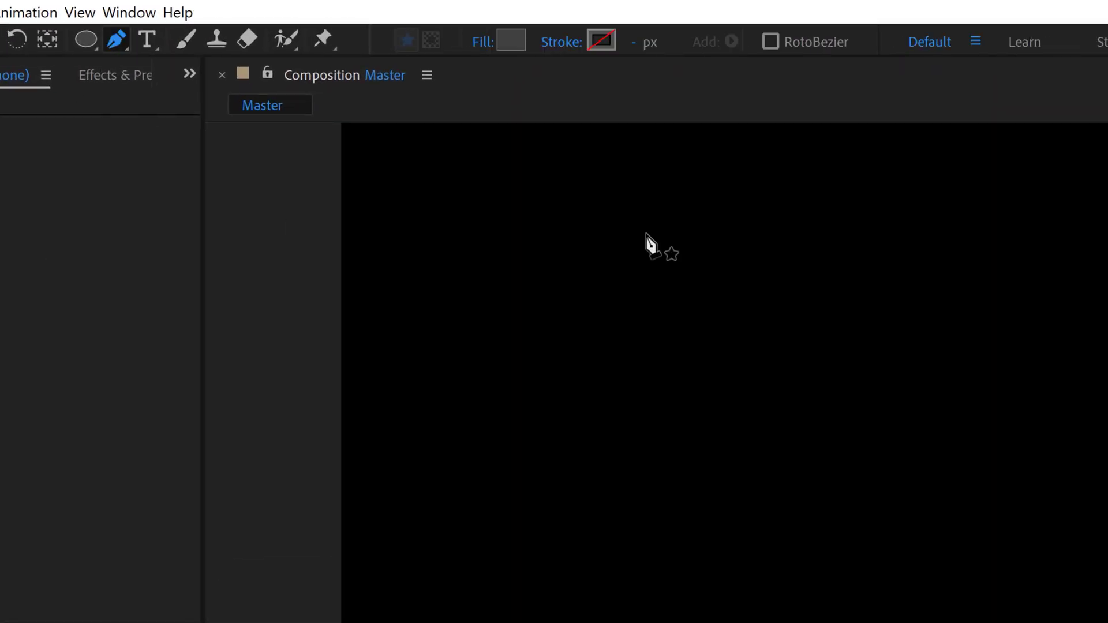
{"action": "left_click", "coordinate": [482, 43]}
{"action": "left_click", "coordinate": [818, 444]}
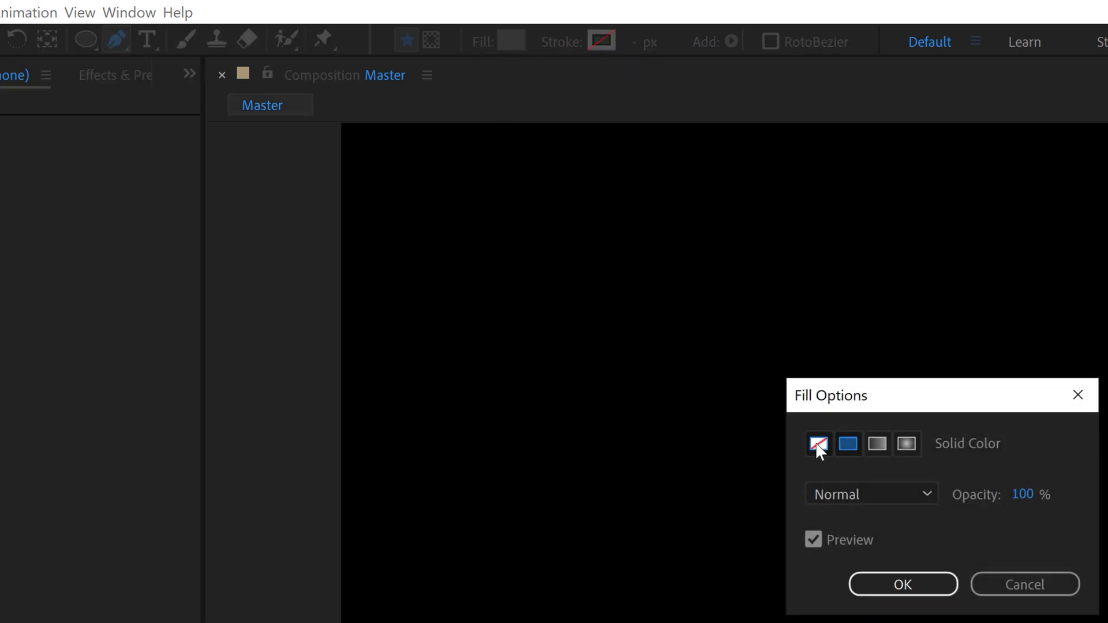
{"action": "left_click", "coordinate": [920, 589]}
{"action": "left_click", "coordinate": [561, 42]}
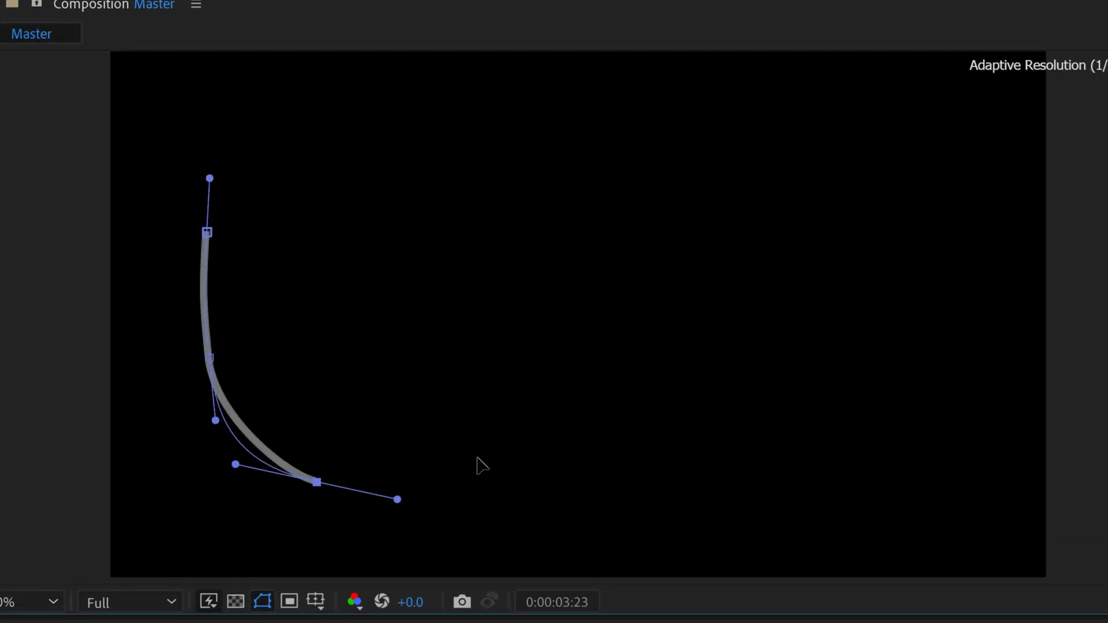
- Draw a winding looped path of curved and corner points, closing it on the start point
{"action": "left_click_drag", "start_coordinate": [475, 460], "coordinate": [576, 450]}
{"action": "left_click_drag", "start_coordinate": [640, 489], "coordinate": [715, 514]}
{"action": "left_click_drag", "start_coordinate": [868, 513], "coordinate": [945, 497]}
{"action": "left_click", "coordinate": [961, 388]}
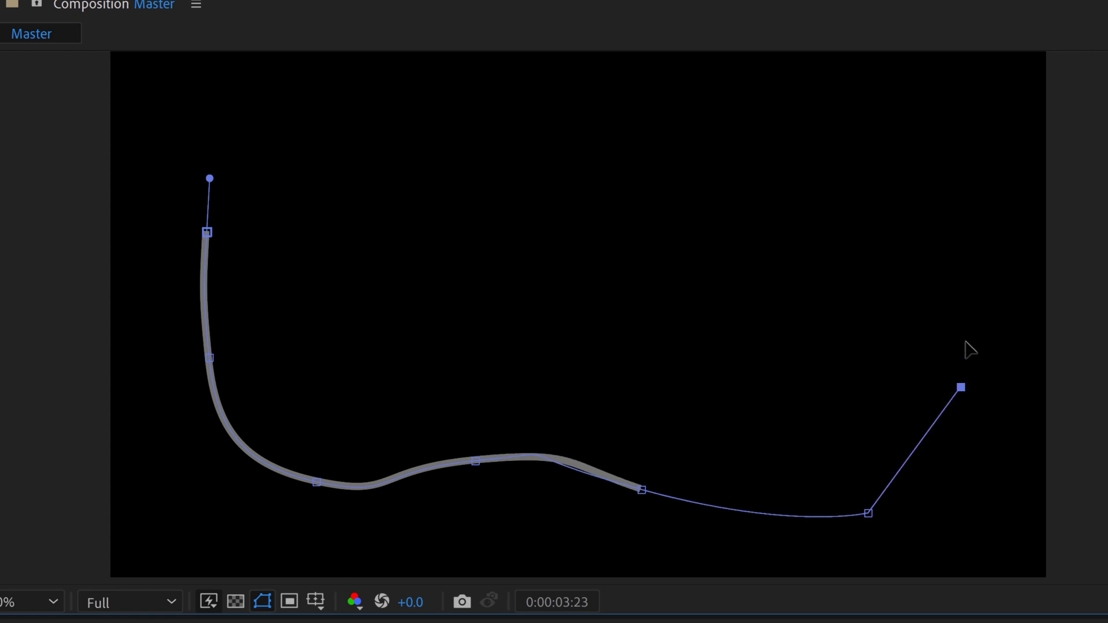
{"action": "left_click_drag", "start_coordinate": [885, 271], "coordinate": [820, 257]}
{"action": "left_click_drag", "start_coordinate": [643, 254], "coordinate": [543, 266]}
{"action": "left_click_drag", "start_coordinate": [527, 345], "coordinate": [455, 398]}
{"action": "left_click_drag", "start_coordinate": [344, 354], "coordinate": [307, 257]}
{"action": "left_click", "coordinate": [267, 206]}
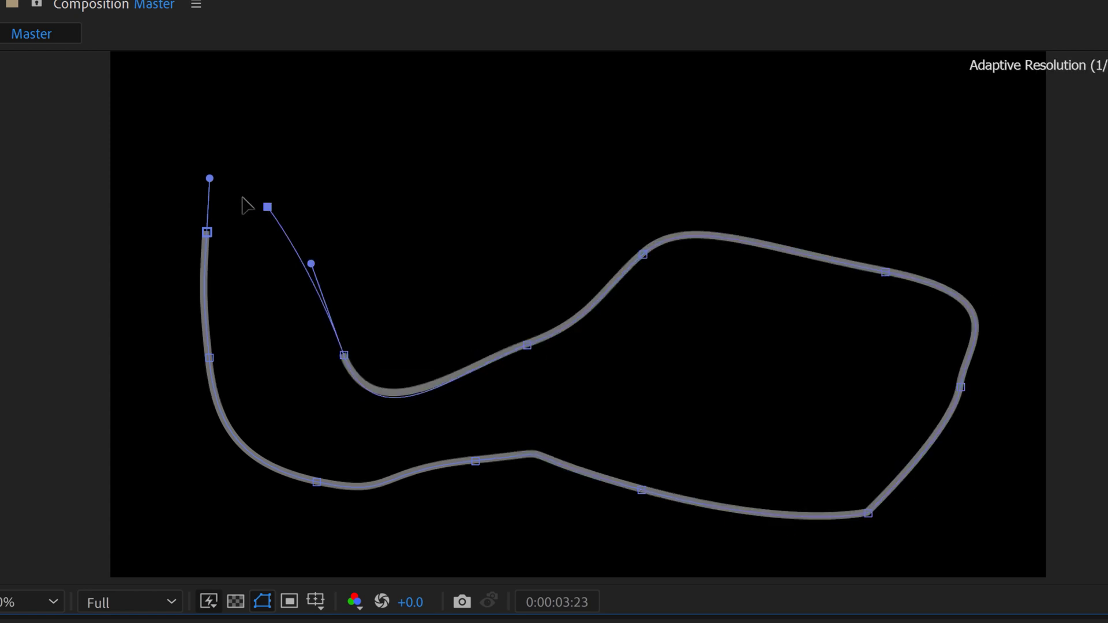
{"action": "left_click", "coordinate": [206, 232]}
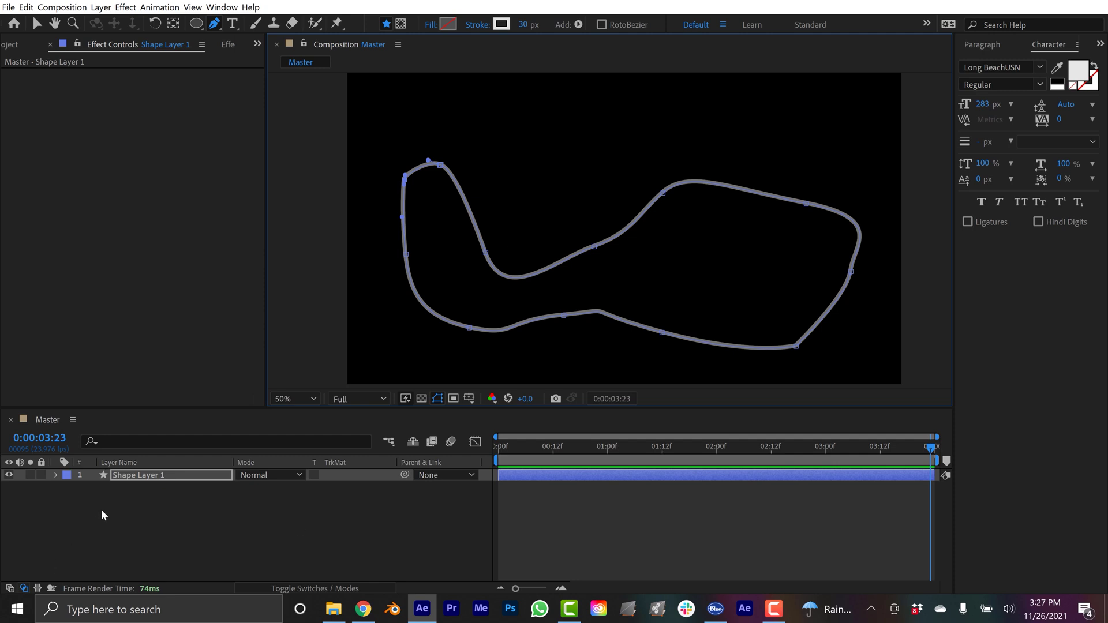
- Rename the shape layer to Path and add Trim Paths to its contents
{"action": "left_click", "coordinate": [128, 475]}
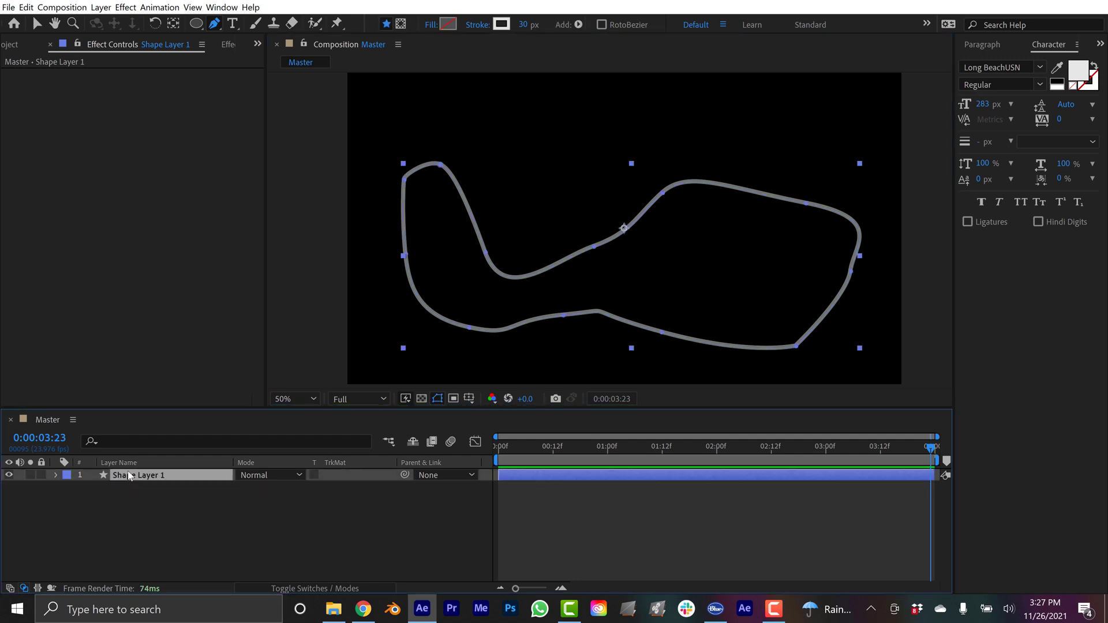
{"action": "key", "text": "Return"}
{"action": "key", "text": "Return"}
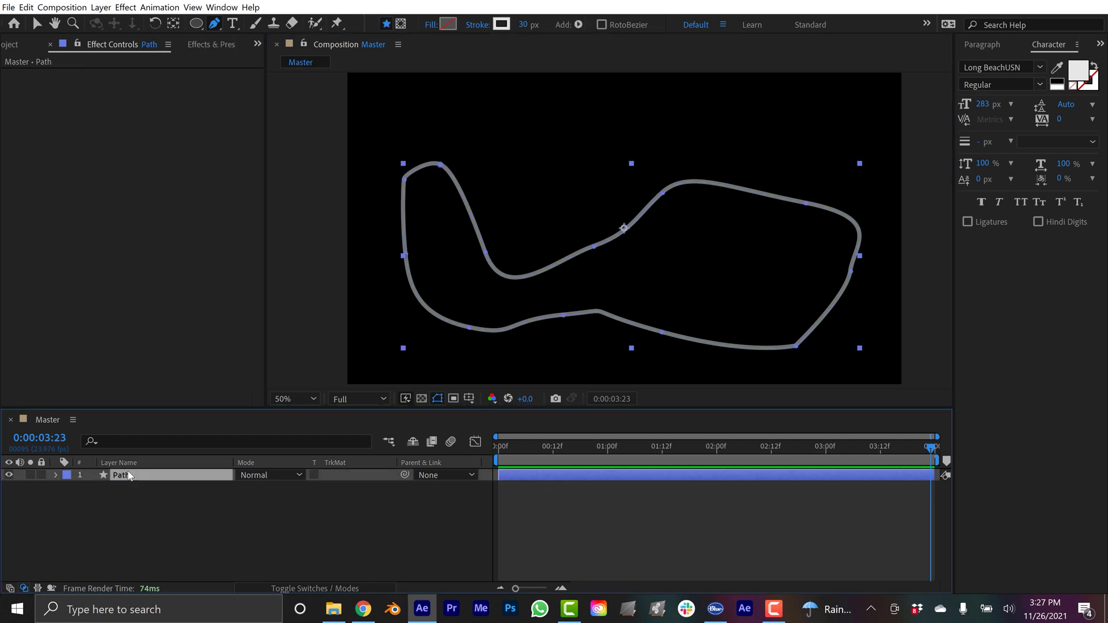
{"action": "left_click", "coordinate": [53, 475]}
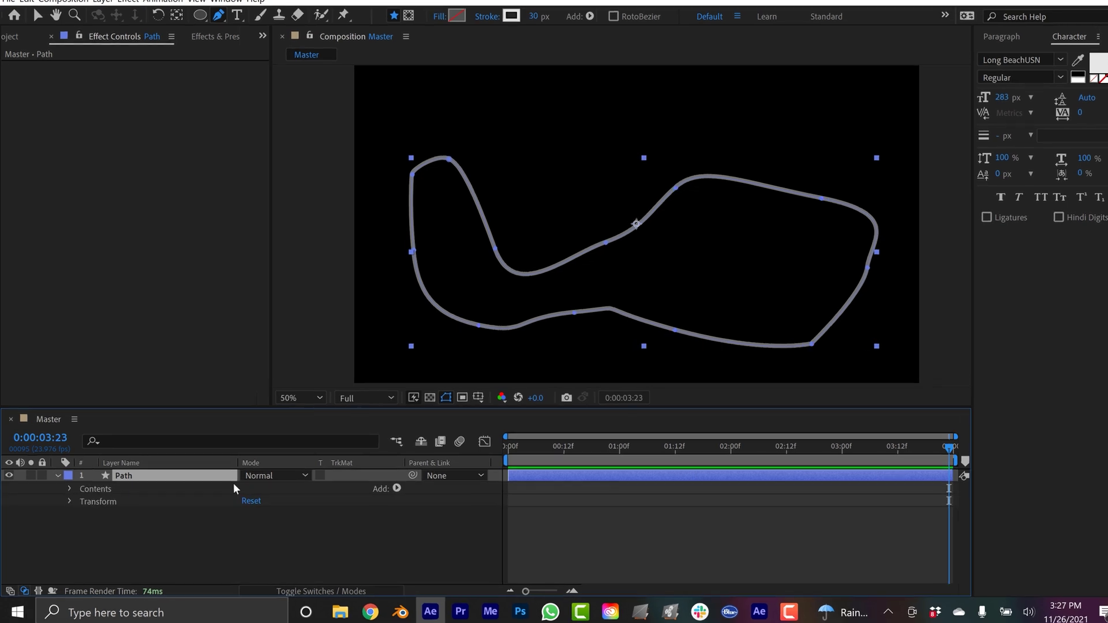
{"action": "left_click", "coordinate": [389, 487]}
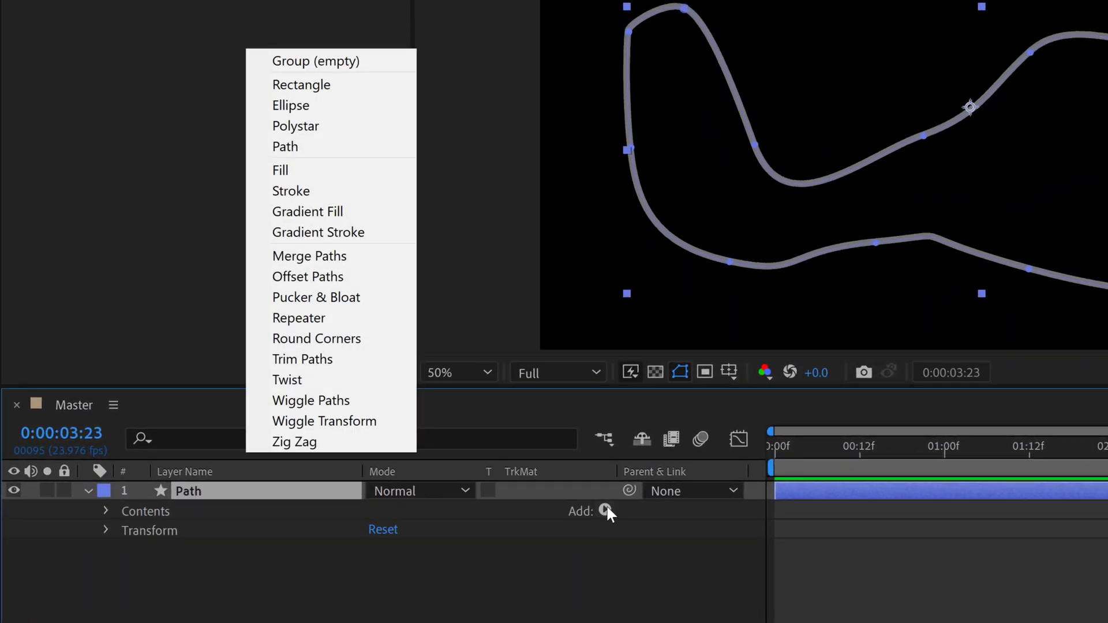
{"action": "left_click", "coordinate": [340, 359]}
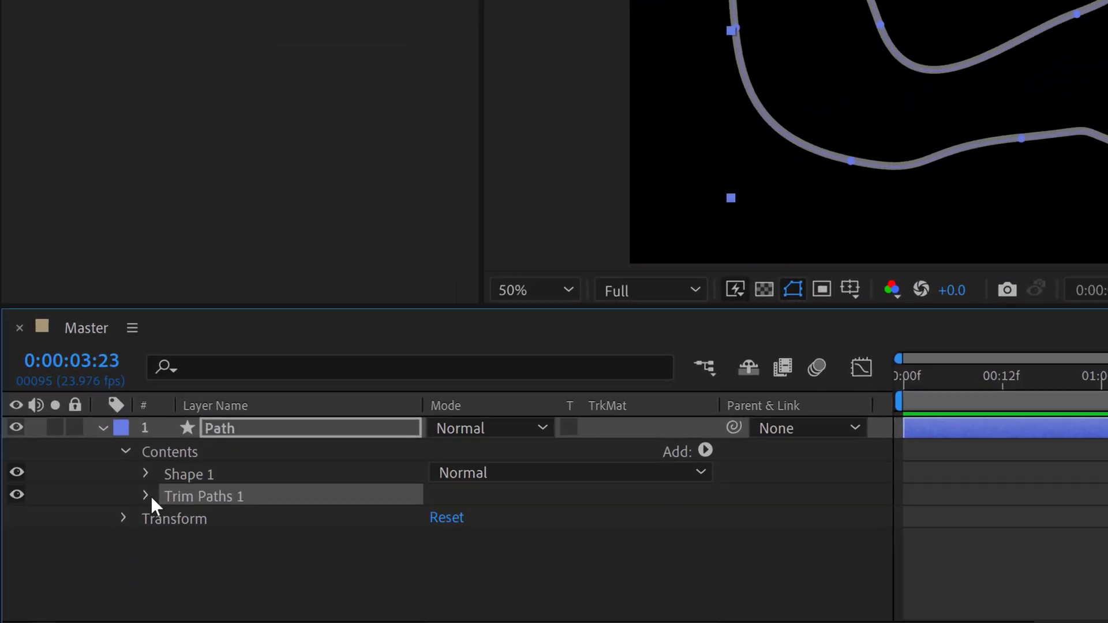
- Keyframe Trim Paths End at 100% at 3:23 and 0% at 0:00, then scrub to preview
{"action": "left_click", "coordinate": [125, 548]}
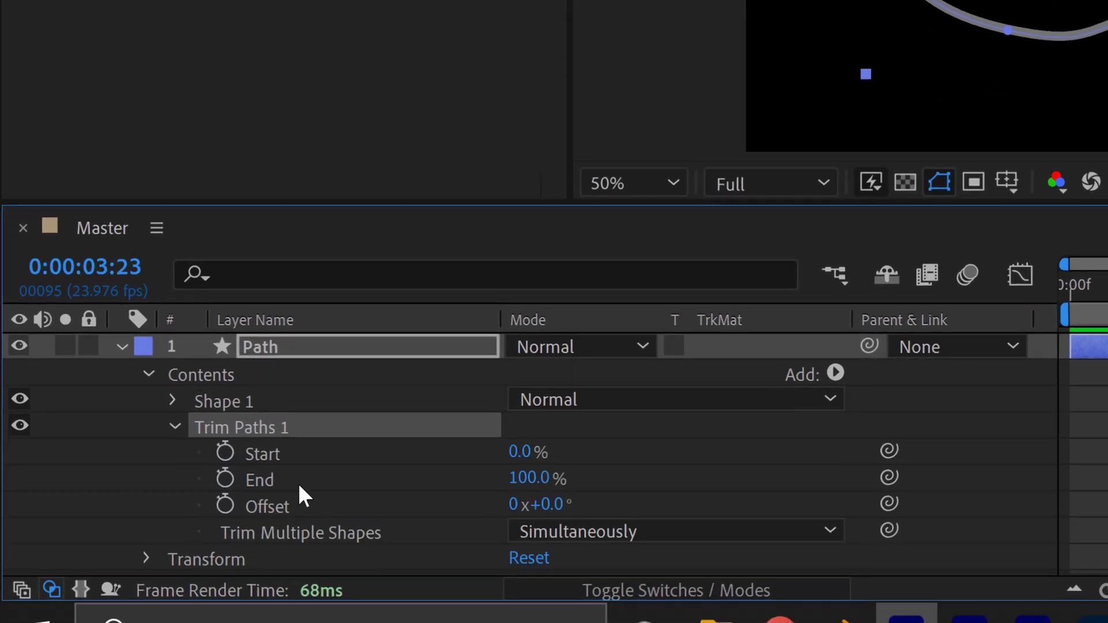
{"action": "left_click", "coordinate": [225, 479]}
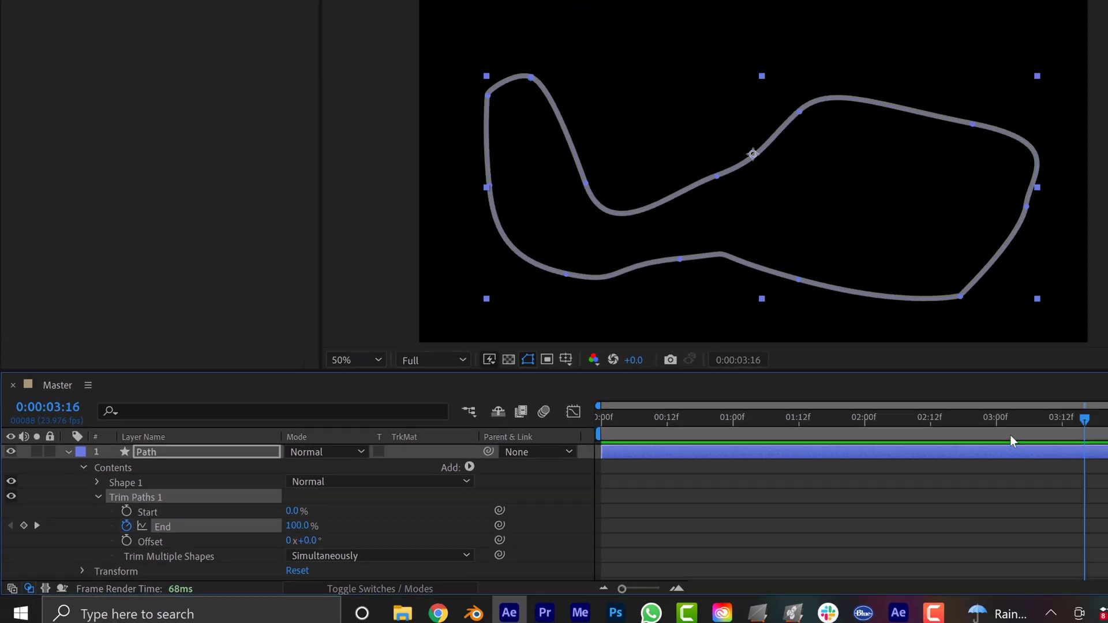
{"action": "key", "text": "Home"}
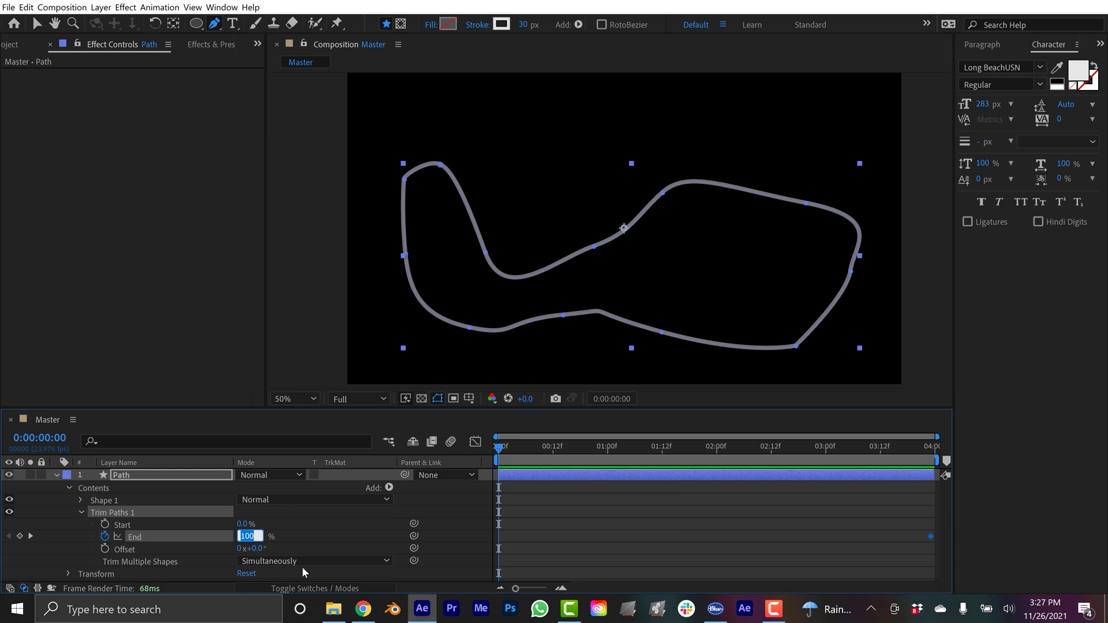
{"action": "type", "text": "0"}
{"action": "key", "text": "Return"}
{"action": "left_click", "coordinate": [551, 507]}
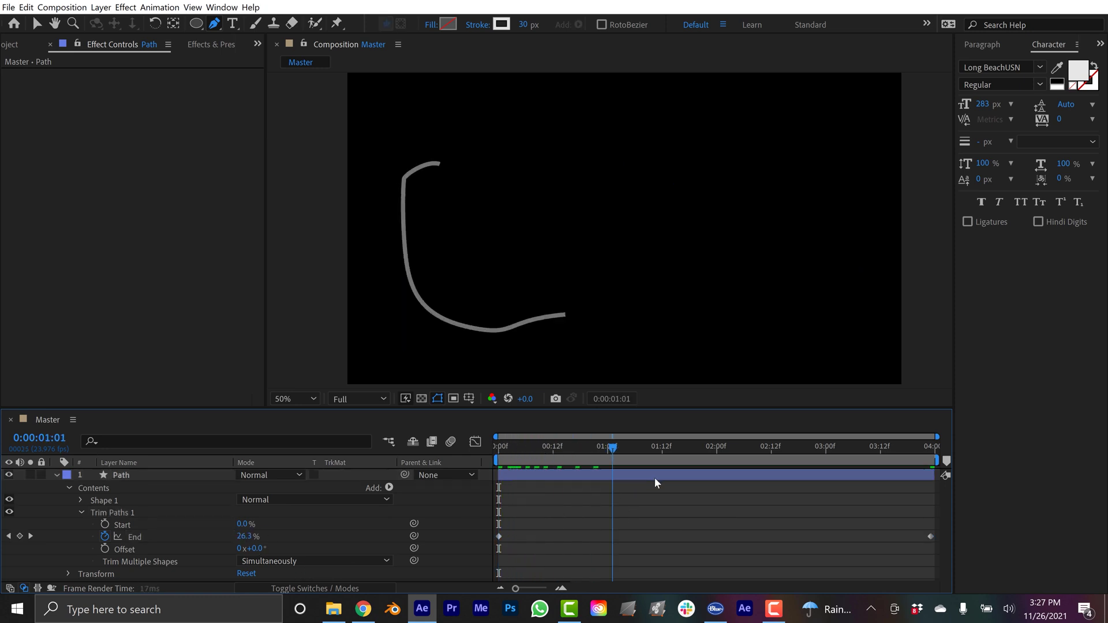
{"action": "left_click", "coordinate": [740, 454]}
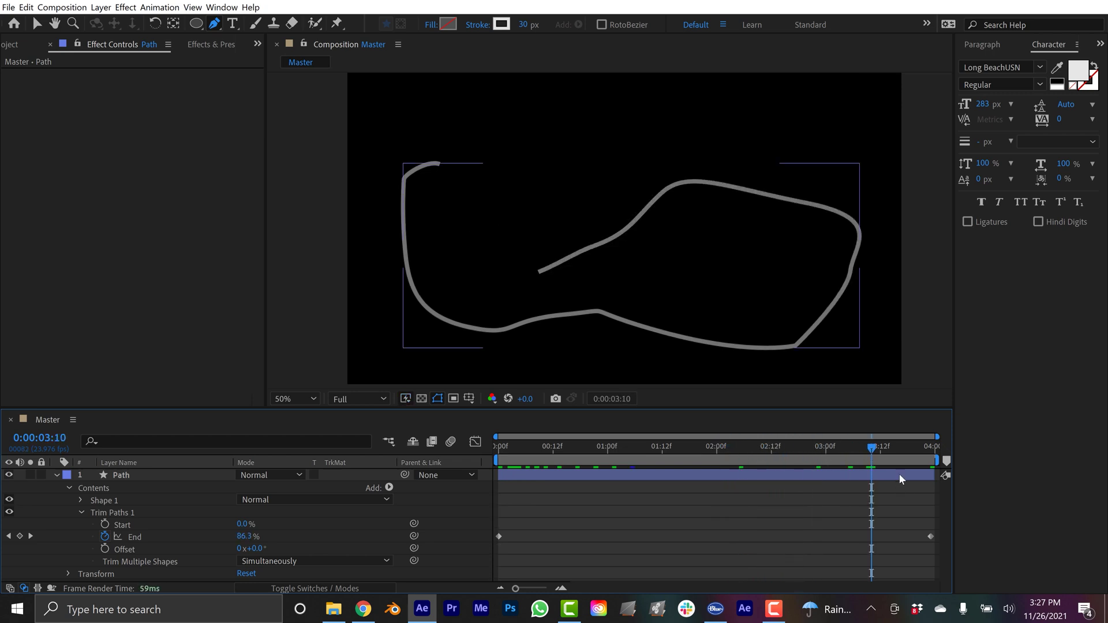
{"action": "mouse_move", "coordinate": [942, 458]}
{"action": "left_mouse_down"}
{"action": "mouse_move", "coordinate": [507, 455]}
{"action": "mouse_move", "coordinate": [662, 456]}
{"action": "left_mouse_up"}
{"action": "left_click_drag", "start_coordinate": [748, 467], "coordinate": [948, 471]}
{"action": "key", "text": "u"}
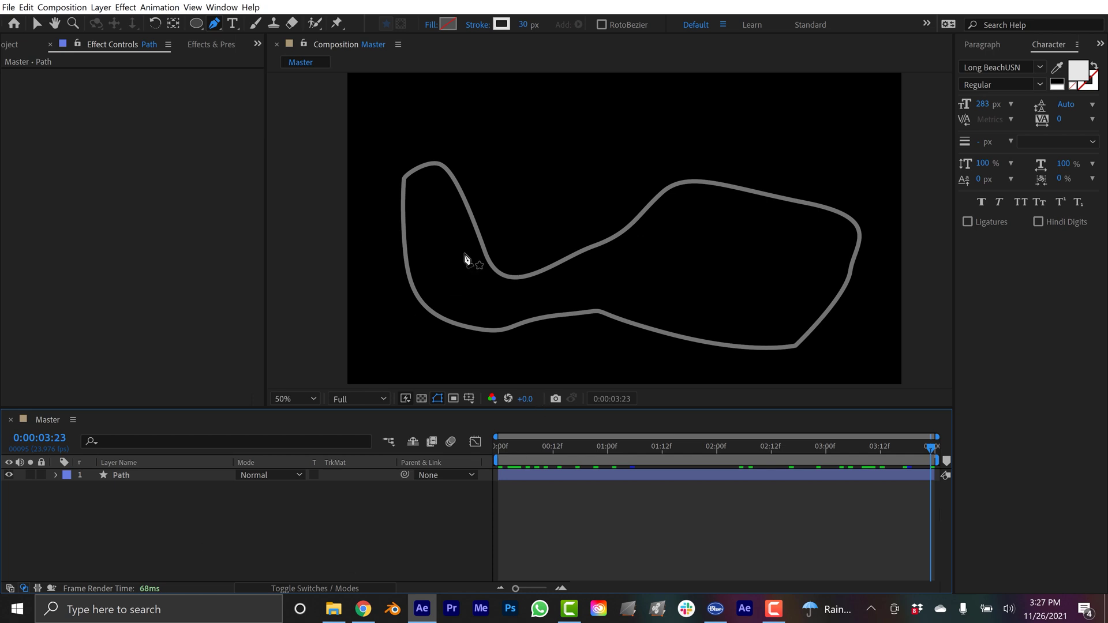
- Create a new text layer in the composition and name it kilometers
{"action": "key", "text": "ctrl+t"}
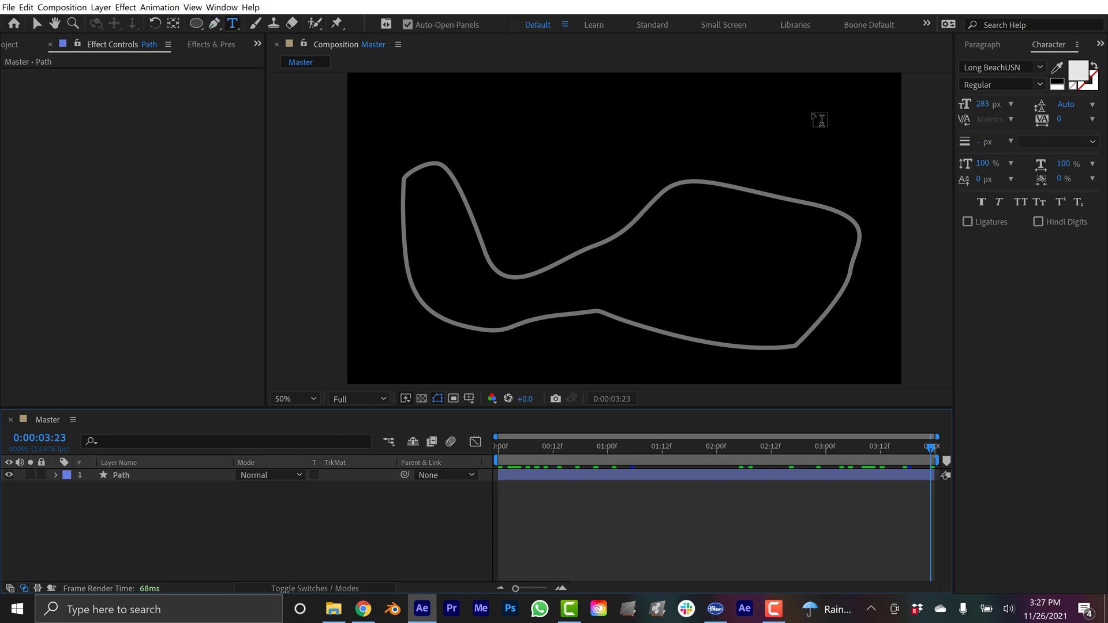
{"action": "left_click", "coordinate": [857, 104]}
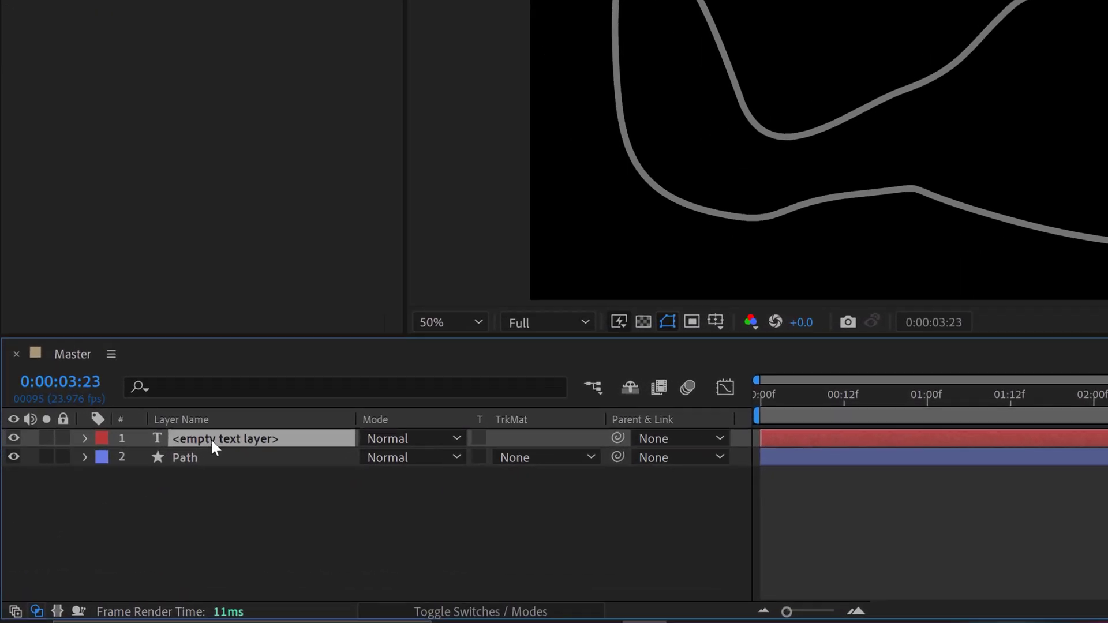
{"action": "key", "text": "Return"}
{"action": "type", "text": "kilometers"}
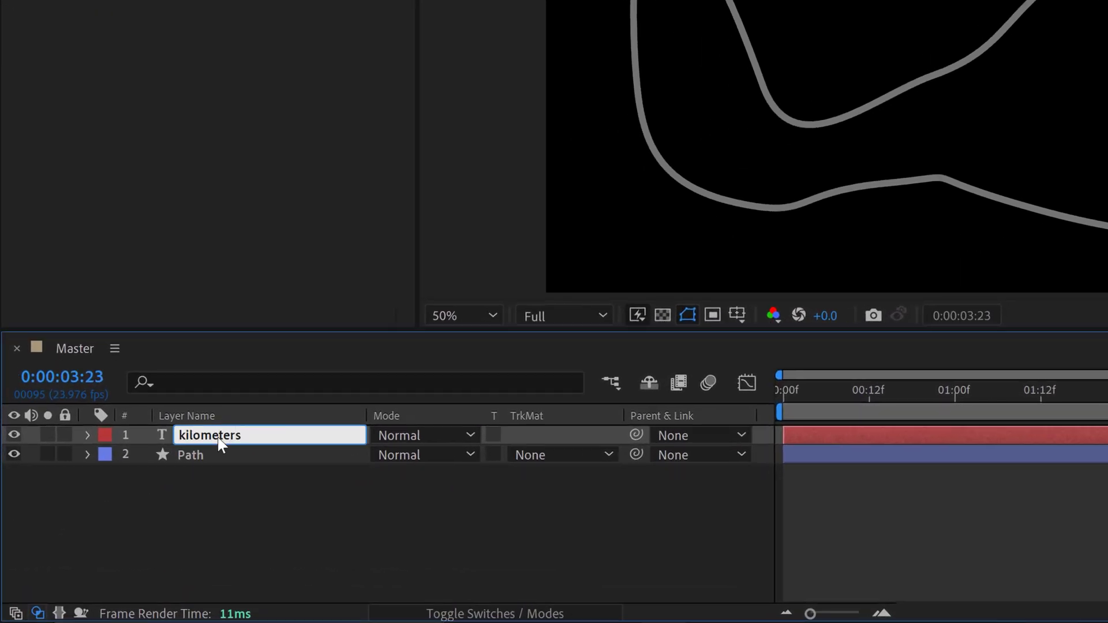
{"action": "key", "text": "Return"}
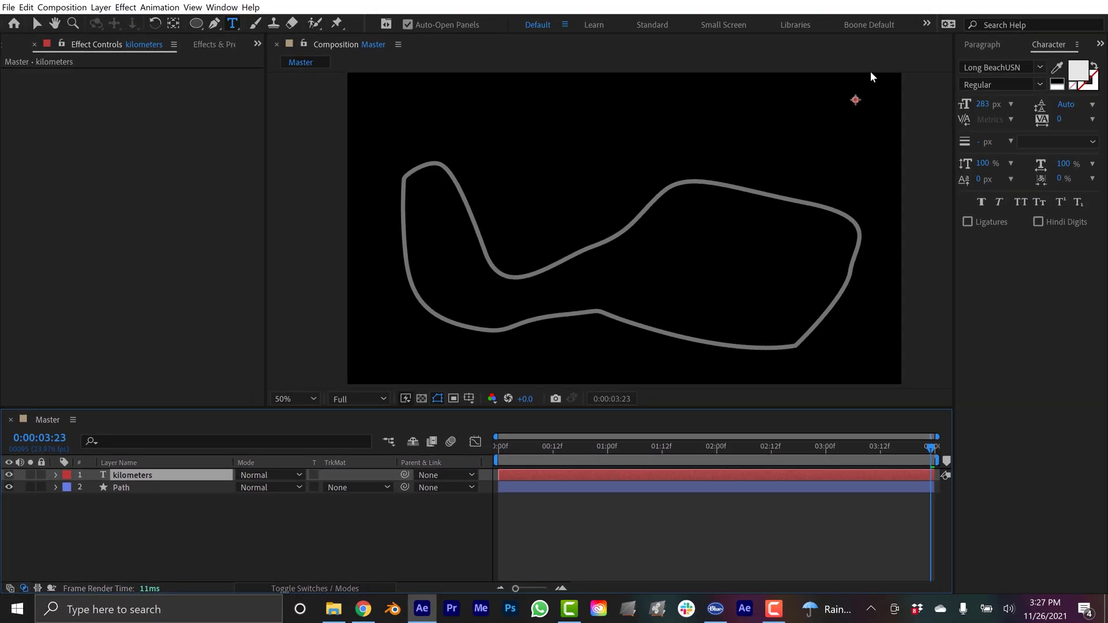
{"action": "left_click", "coordinate": [981, 45]}
{"action": "left_click", "coordinate": [1038, 42]}
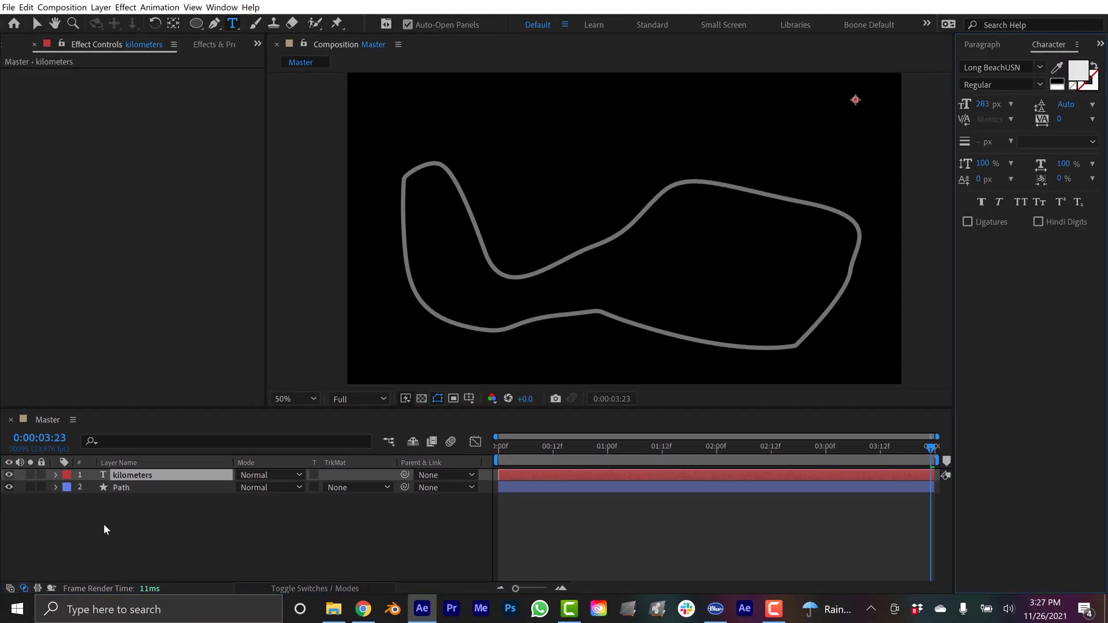
- Expose the Path layer's End property and kilometers' Source Text, linking them with the pick whip
{"action": "left_click", "coordinate": [139, 486]}
{"action": "key", "text": "u"}
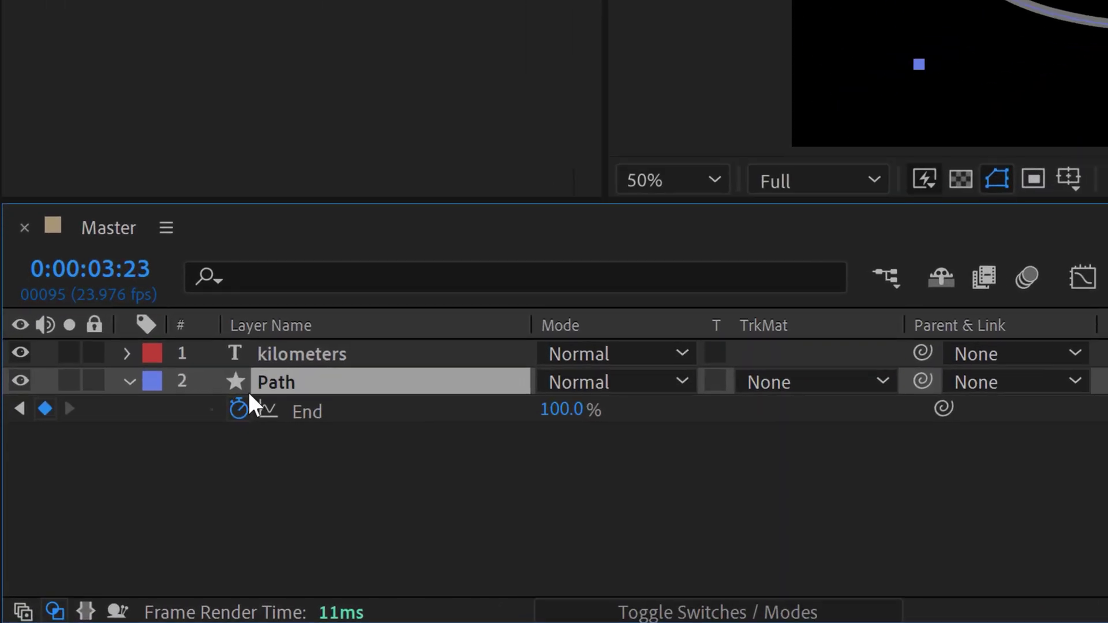
{"action": "left_click", "coordinate": [127, 353]}
{"action": "left_click", "coordinate": [155, 383]}
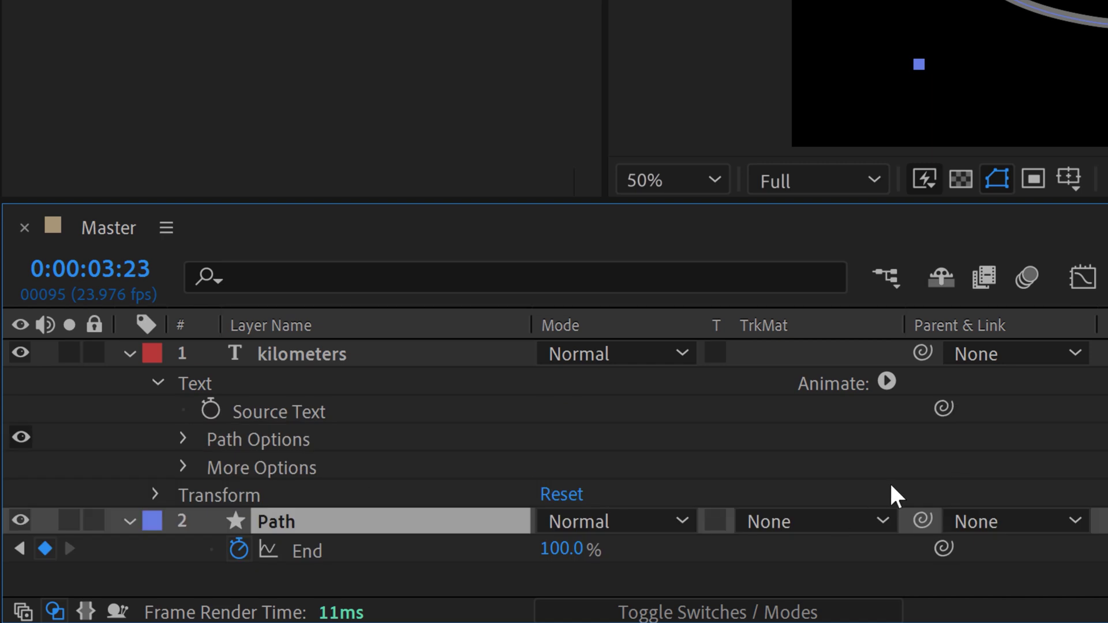
{"action": "left_click_drag", "start_coordinate": [943, 411], "coordinate": [315, 540]}
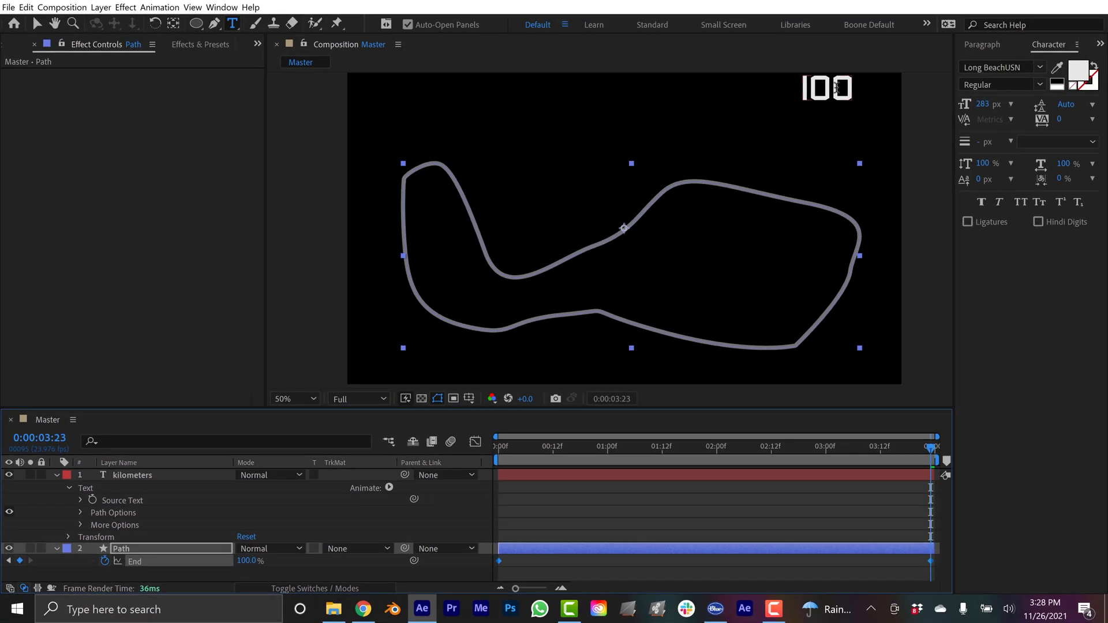
- Nudge the counter text in frame and paste the End-linking expression into Source Text
{"action": "key", "text": "v"}
{"action": "left_click_drag", "start_coordinate": [842, 90], "coordinate": [868, 103]}
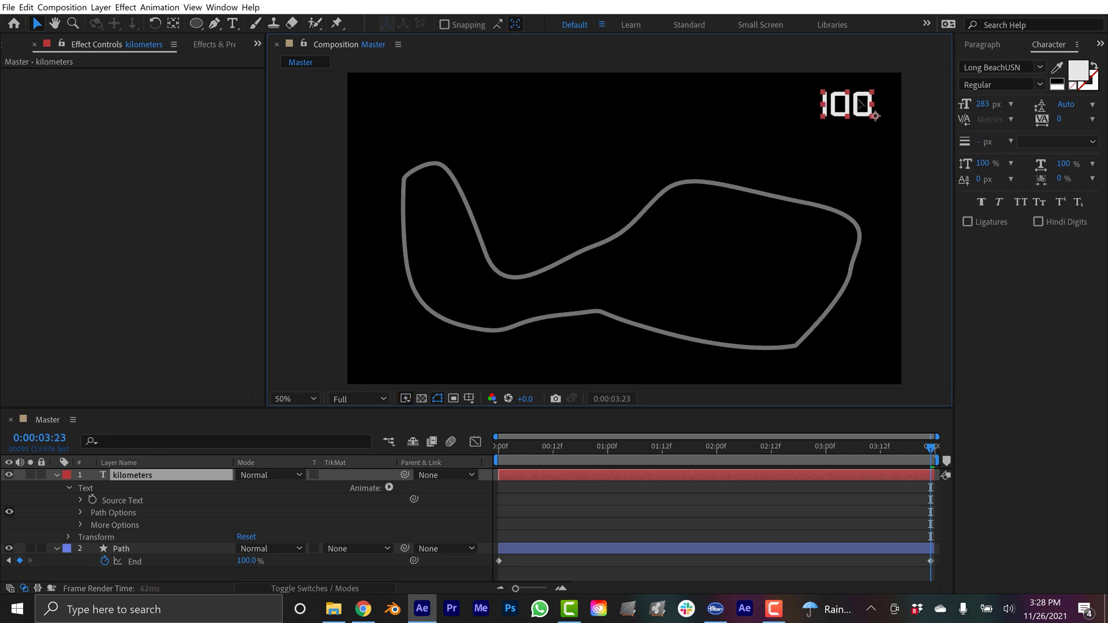
{"action": "key", "text": "Home"}
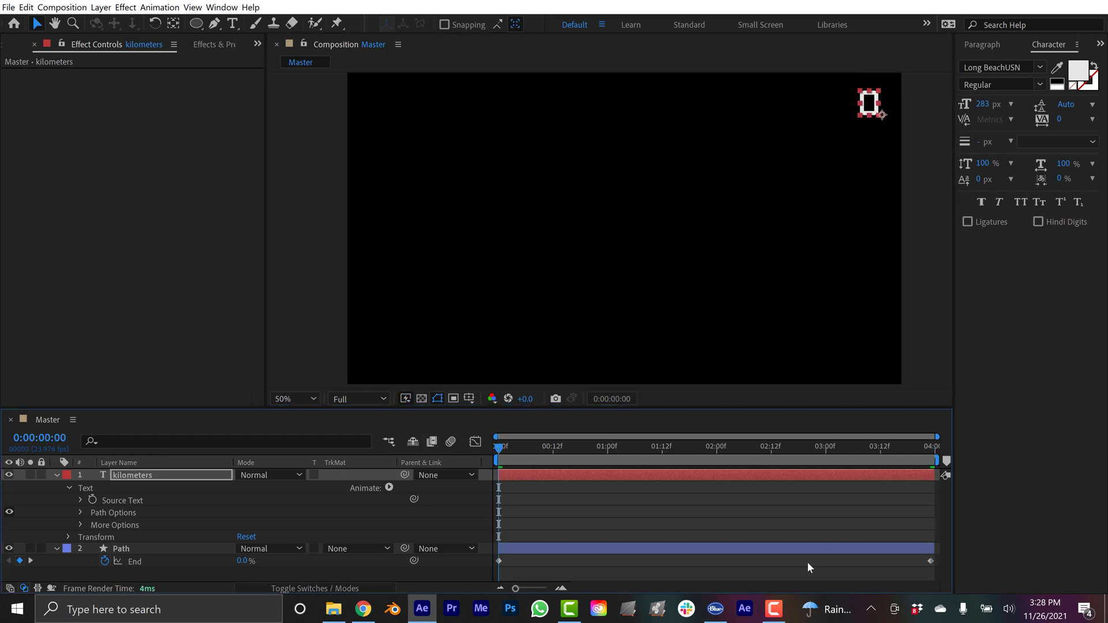
{"action": "left_click", "coordinate": [779, 514]}
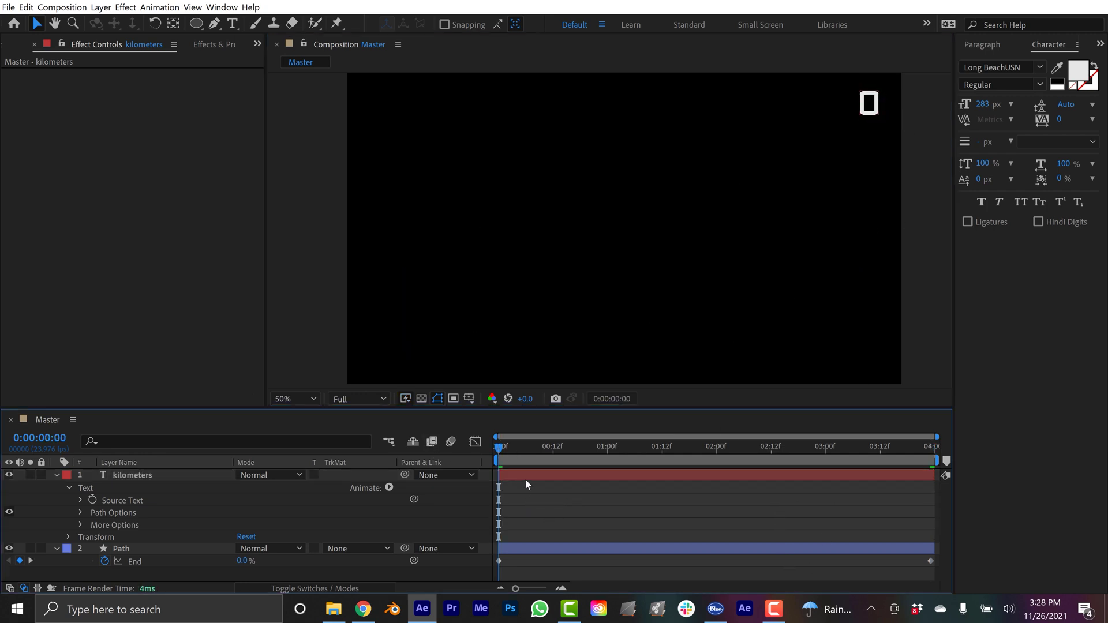
{"action": "left_click", "coordinate": [121, 500]}
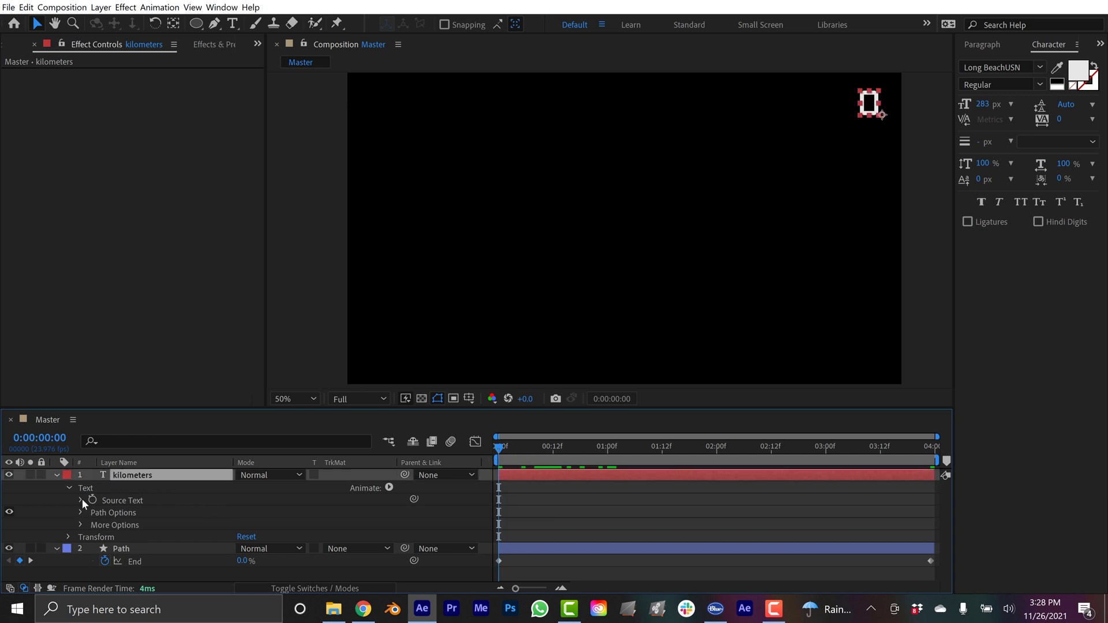
{"action": "type", "text": "thisComp.layer(\"Path\").content(\"Trim Paths 1\").end"}
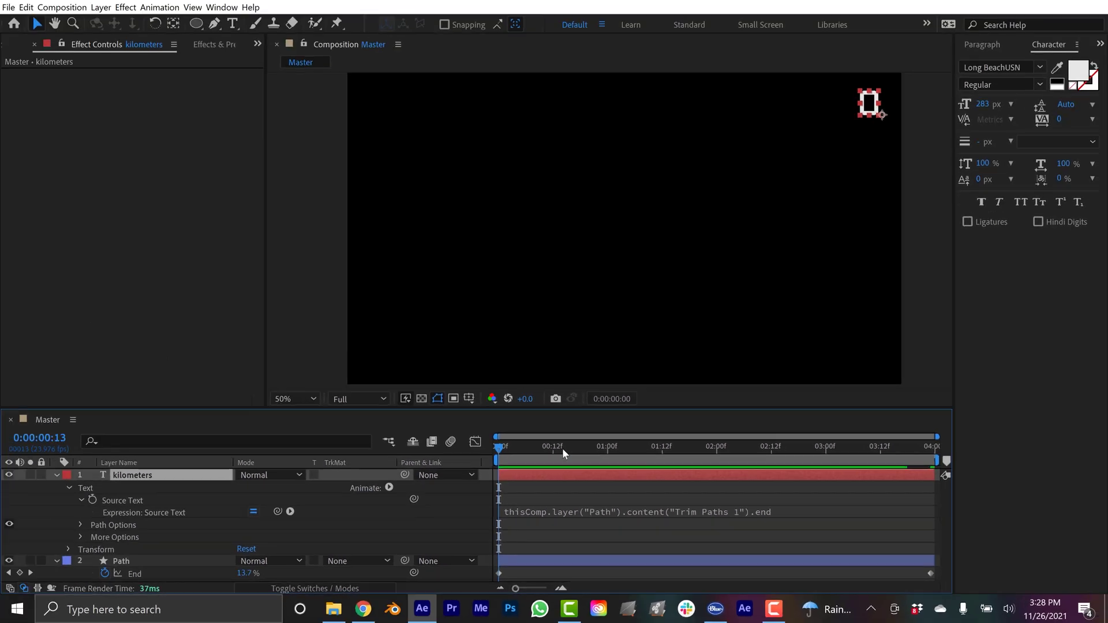
- Give the Path layer's Trim Paths End a Math.round(value) expression and scrub to confirm whole numbers
{"action": "left_click_drag", "start_coordinate": [406, 265], "coordinate": [437, 267]}
{"action": "left_click_drag", "start_coordinate": [575, 449], "coordinate": [712, 472]}
{"action": "left_click", "coordinate": [57, 475]}
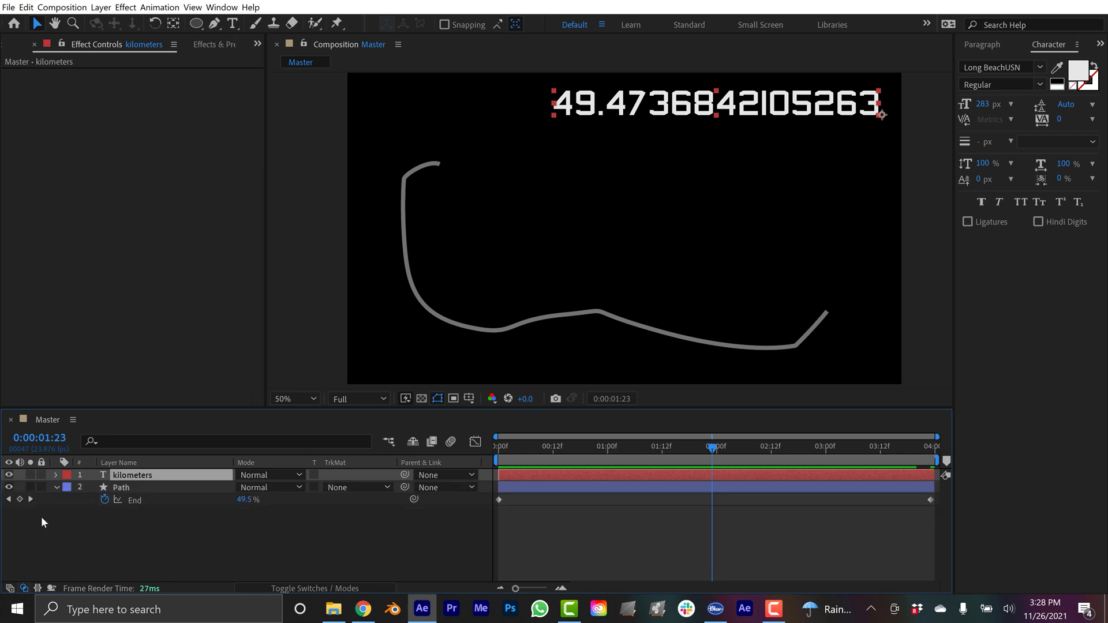
{"action": "left_click", "coordinate": [105, 500], "text": "alt"}
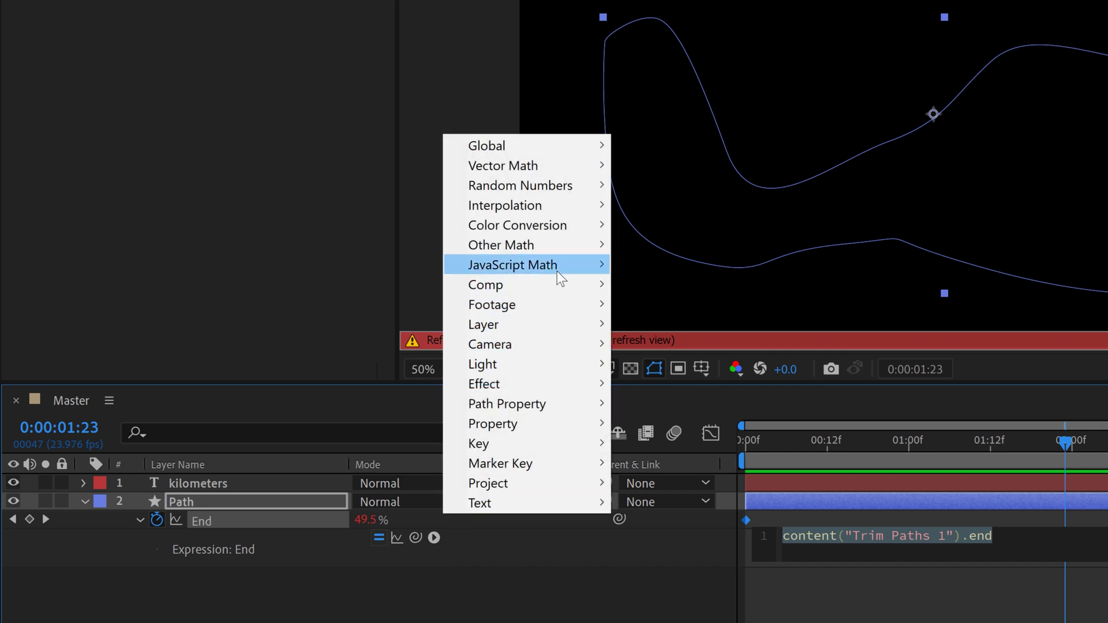
{"action": "mouse_move", "coordinate": [556, 269]}
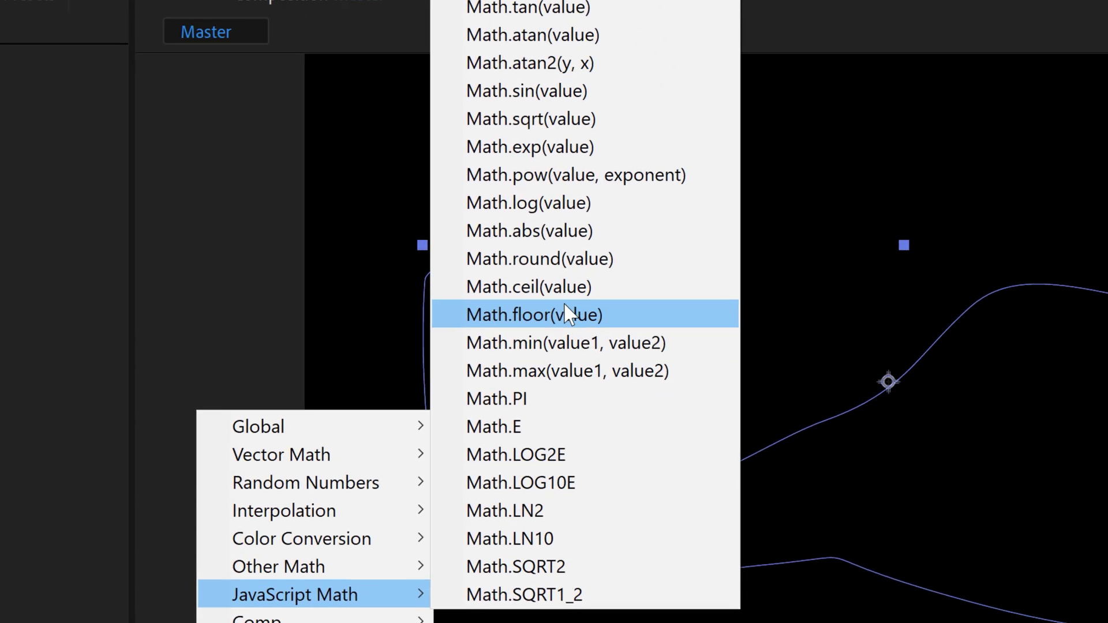
{"action": "left_click", "coordinate": [670, 266]}
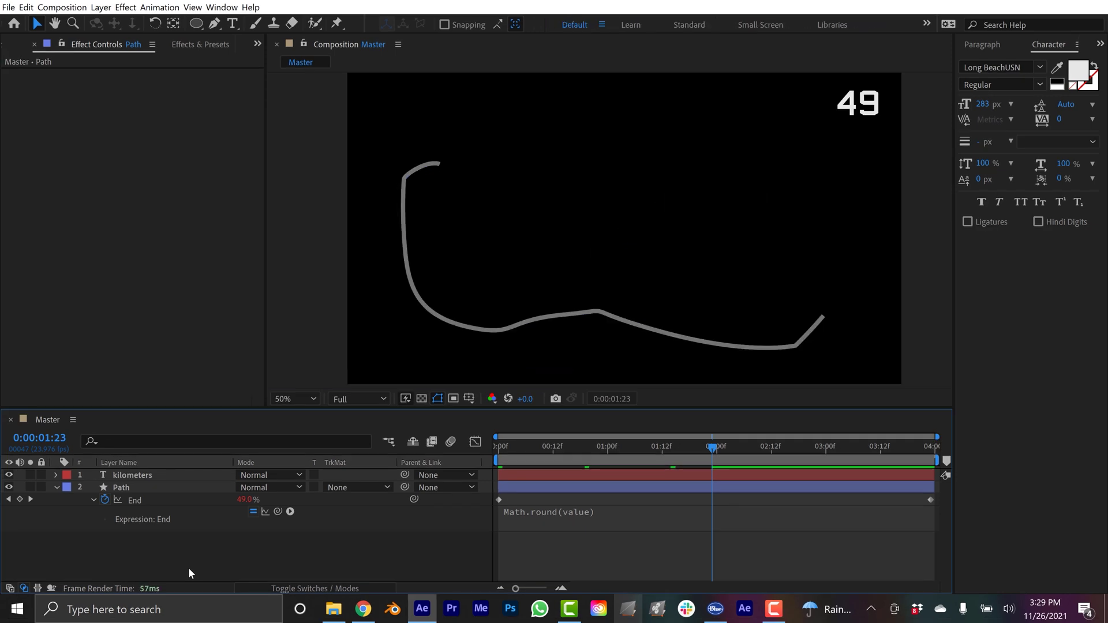
{"action": "mouse_move", "coordinate": [704, 452]}
{"action": "left_mouse_down"}
{"action": "mouse_move", "coordinate": [482, 449]}
{"action": "mouse_move", "coordinate": [958, 463]}
{"action": "mouse_move", "coordinate": [730, 466]}
{"action": "left_mouse_up"}
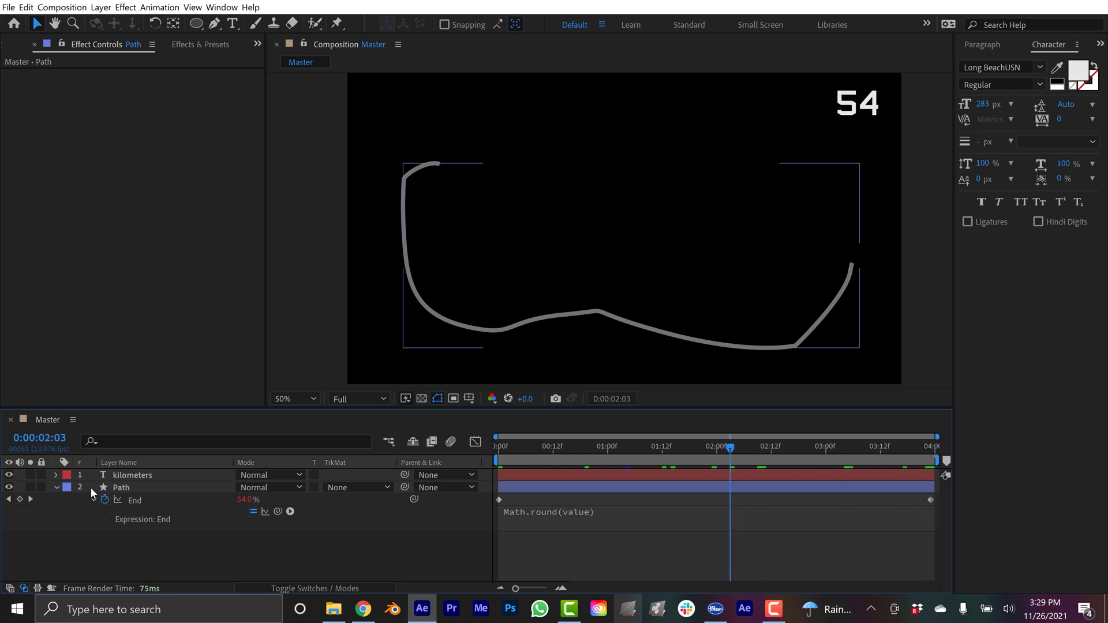
{"action": "left_click", "coordinate": [56, 488]}
{"action": "left_click", "coordinate": [556, 526]}
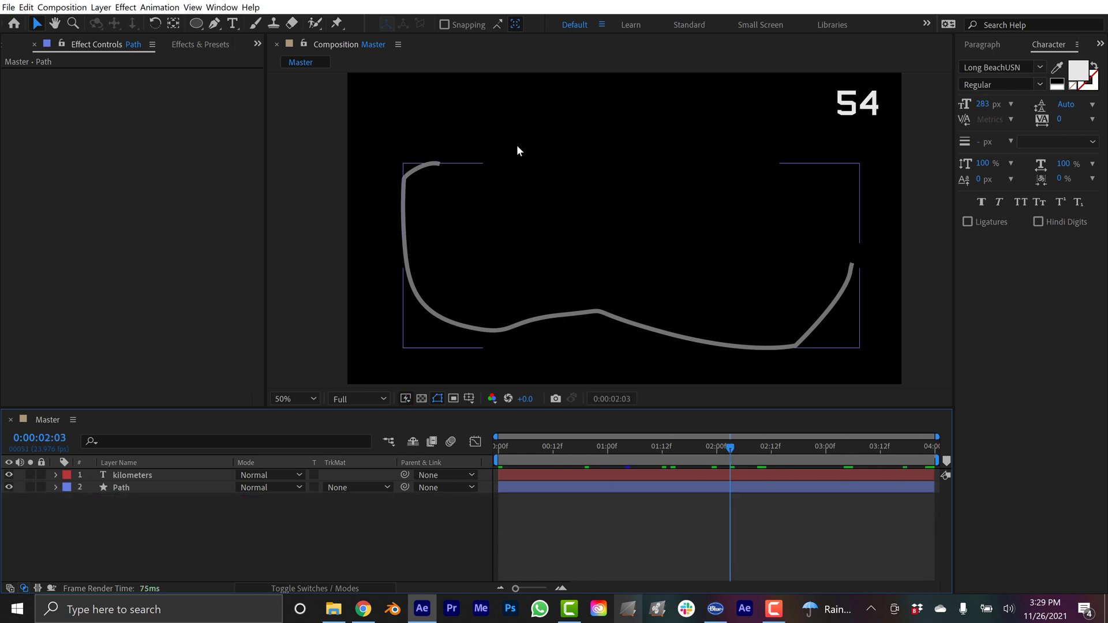
{"action": "mouse_move", "coordinate": [777, 452]}
{"action": "left_mouse_down"}
{"action": "mouse_move", "coordinate": [938, 459]}
{"action": "mouse_move", "coordinate": [556, 470]}
{"action": "mouse_move", "coordinate": [696, 445]}
{"action": "mouse_move", "coordinate": [818, 455]}
{"action": "mouse_move", "coordinate": [957, 444]}
{"action": "left_mouse_up"}
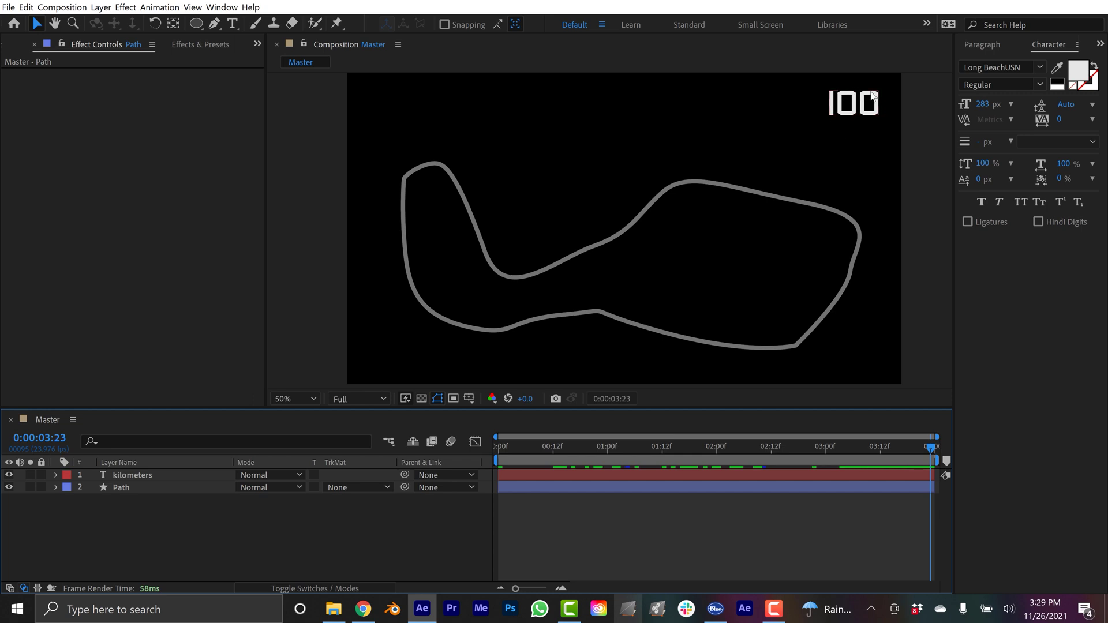
{"action": "left_click", "coordinate": [363, 609]}
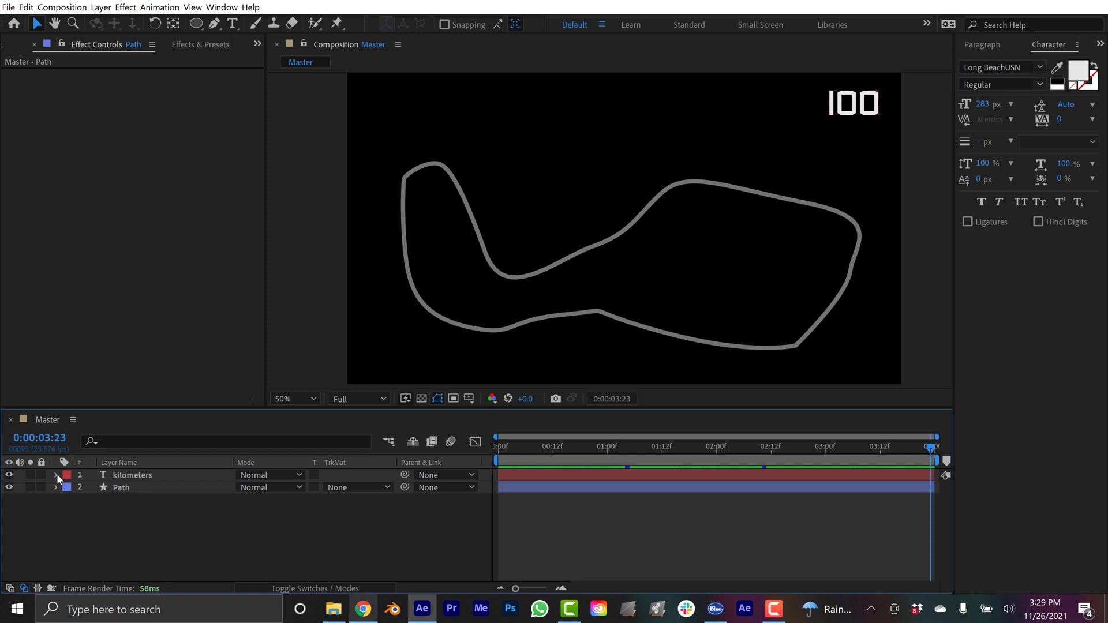
- Append *1.92 to the kilometers Source Text expression so the count ends at 192
{"action": "left_click", "coordinate": [131, 475]}
{"action": "key", "text": "e"}
{"action": "key", "text": "e"}
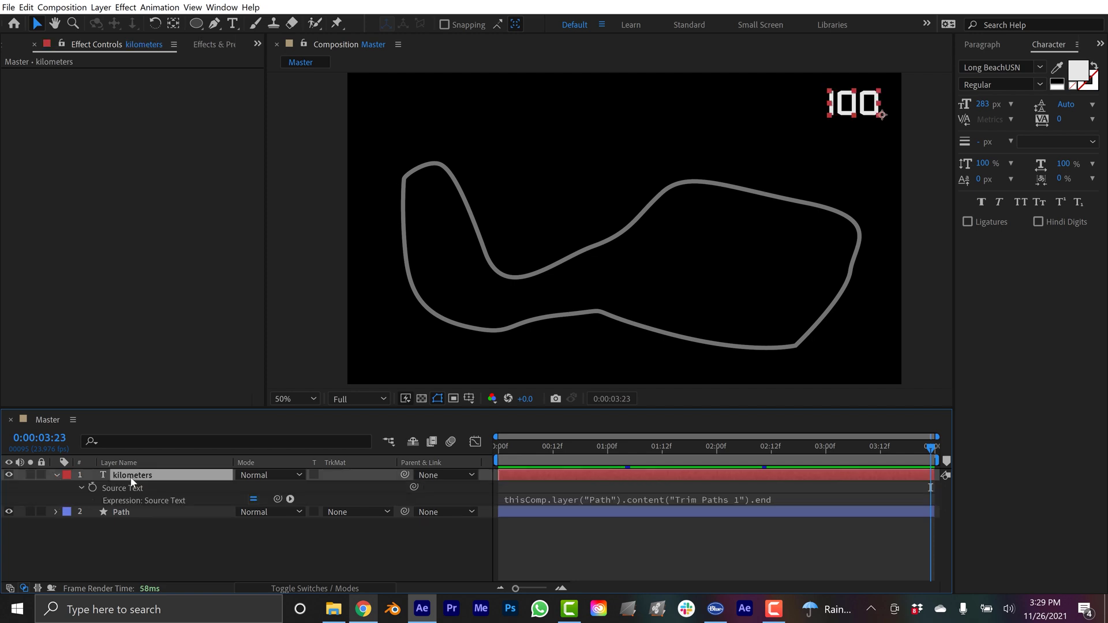
{"action": "left_click", "coordinate": [576, 500]}
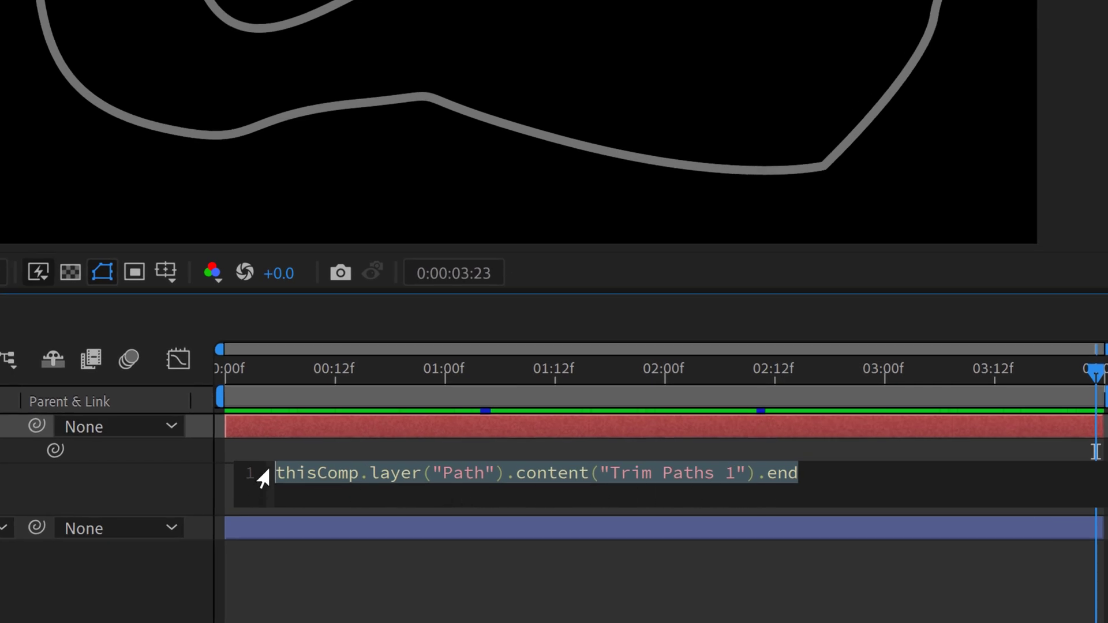
{"action": "left_click", "coordinate": [853, 481]}
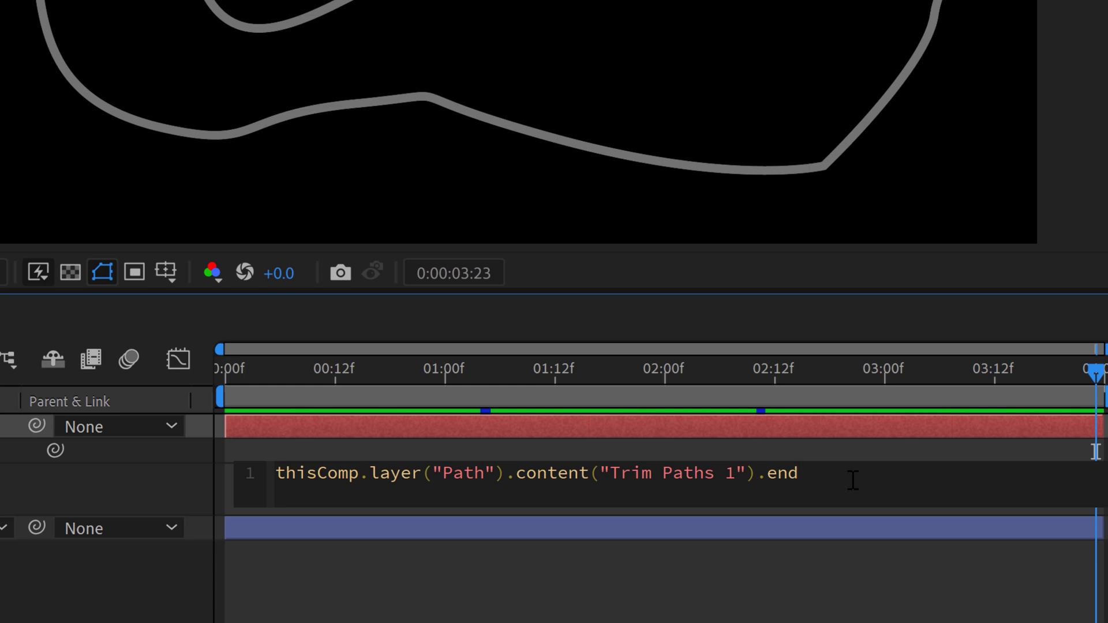
{"action": "type", "text": "*1.92"}
{"action": "left_click", "coordinate": [580, 558]}
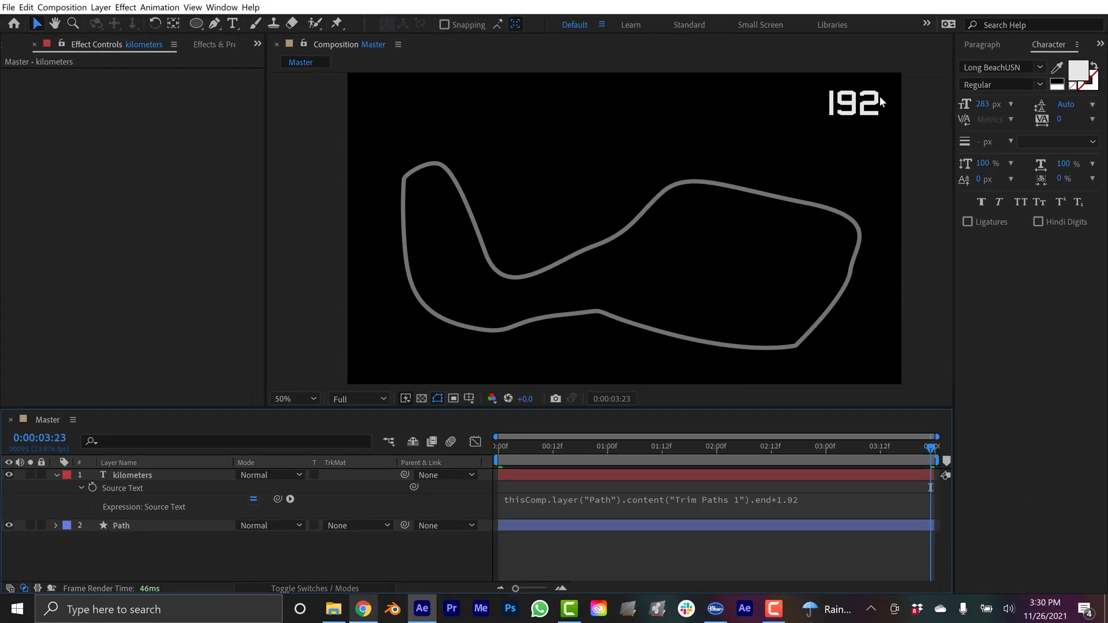
{"action": "left_click_drag", "start_coordinate": [926, 454], "coordinate": [499, 454]}
- Preview the counter, then wrap the expression in parentheses and append .toFixed(0)
{"action": "key", "text": "space"}
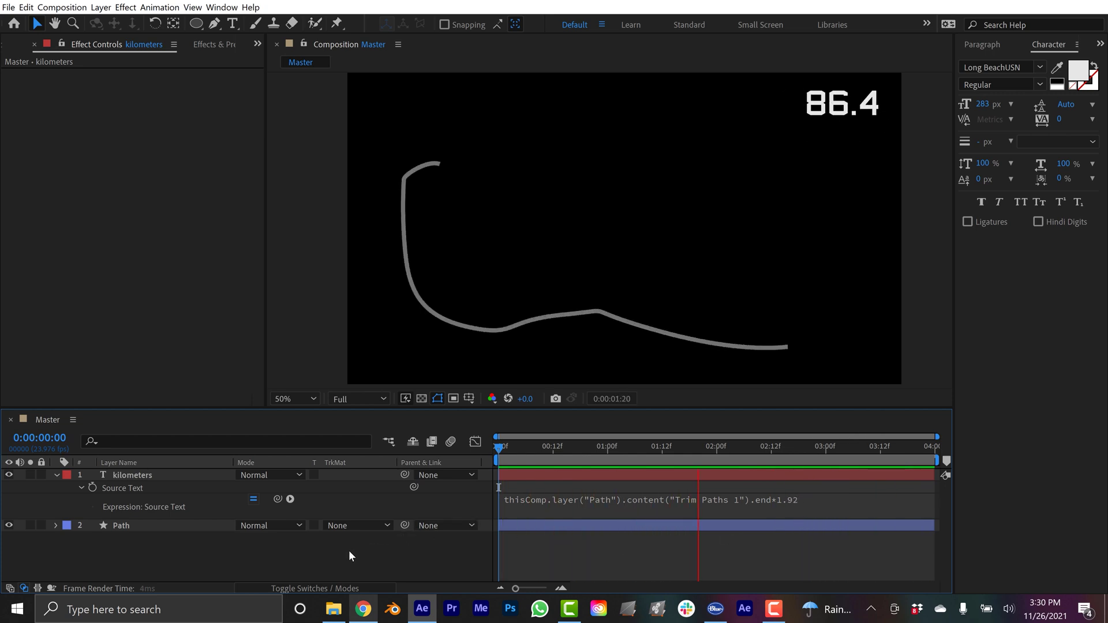
{"action": "key", "text": "space"}
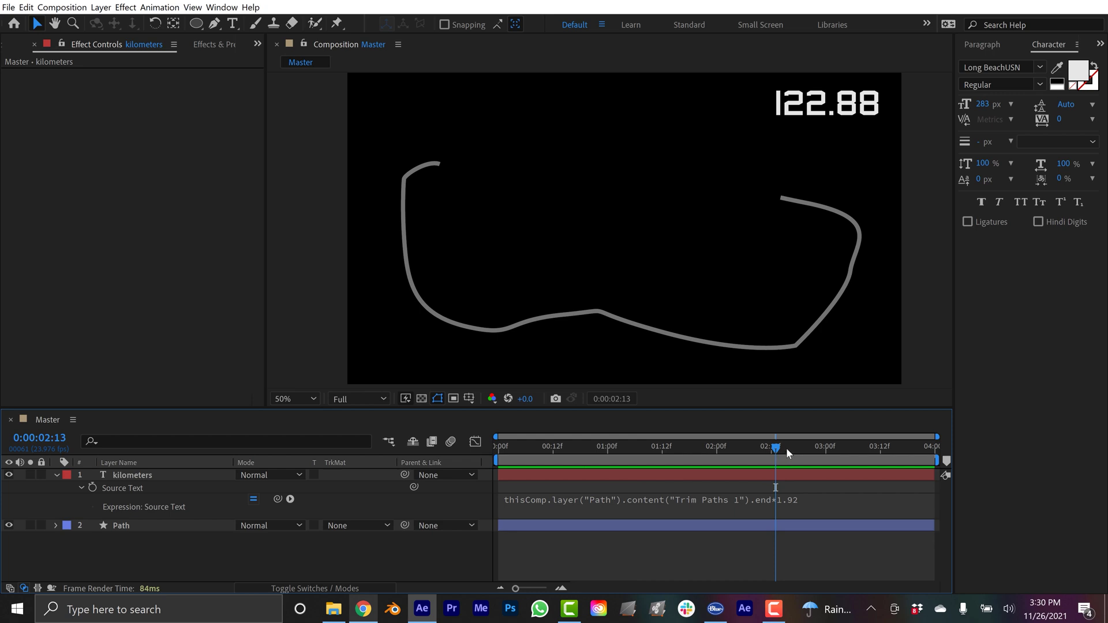
{"action": "left_click_drag", "start_coordinate": [786, 448], "coordinate": [731, 453]}
{"action": "left_click", "coordinate": [822, 497]}
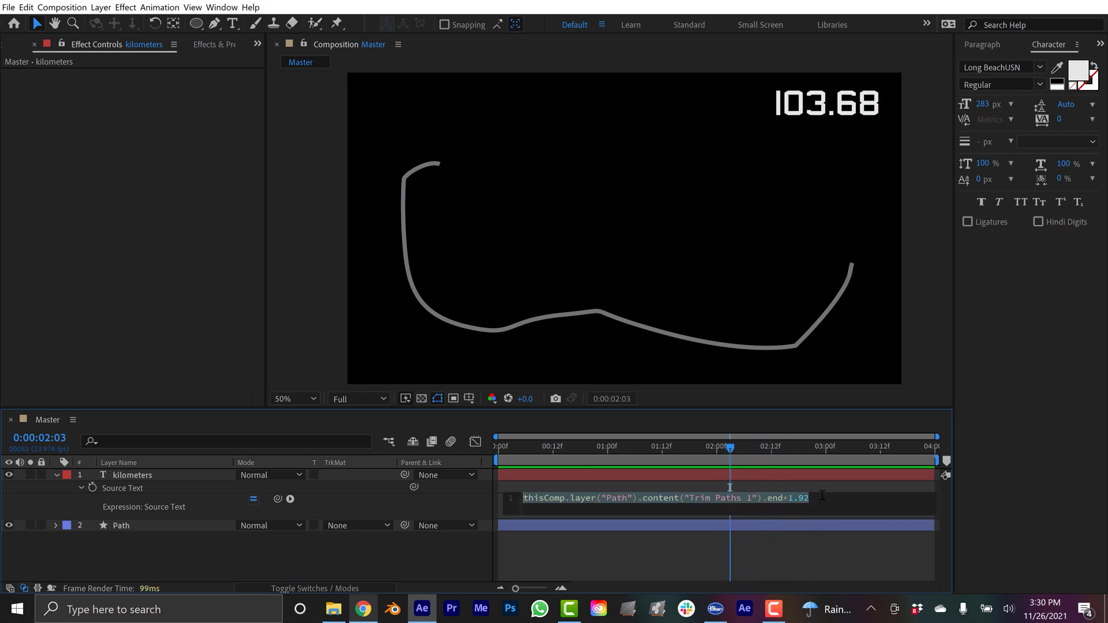
{"action": "type", "text": "("}
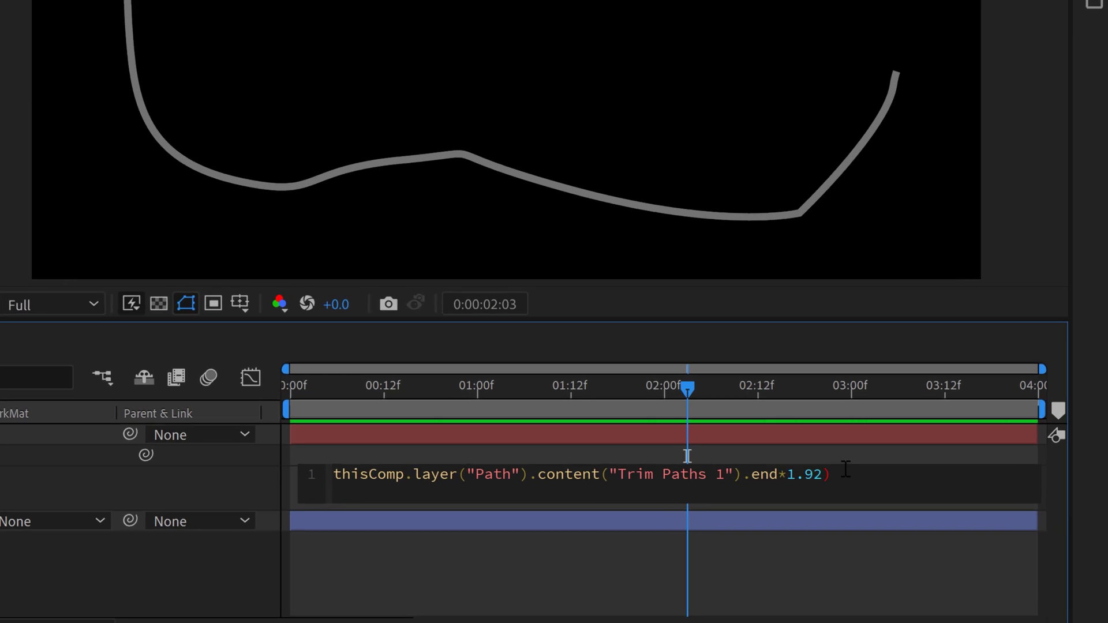
{"action": "key", "text": "End"}
{"action": "type", "text": "."}
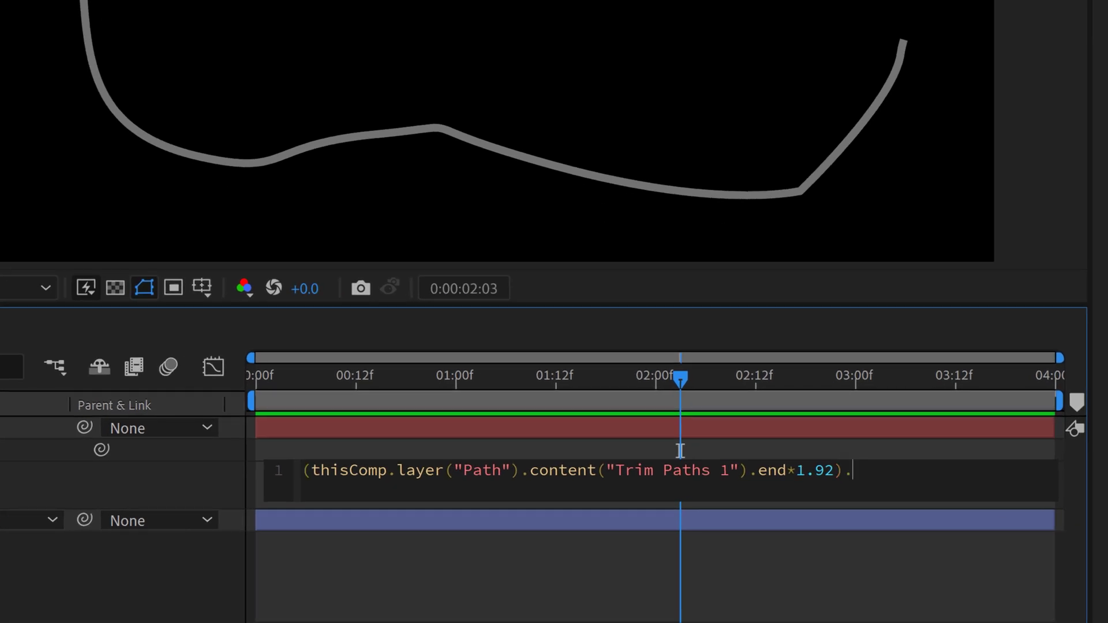
{"action": "type", "text": "tofix"}
{"action": "key", "text": "Return"}
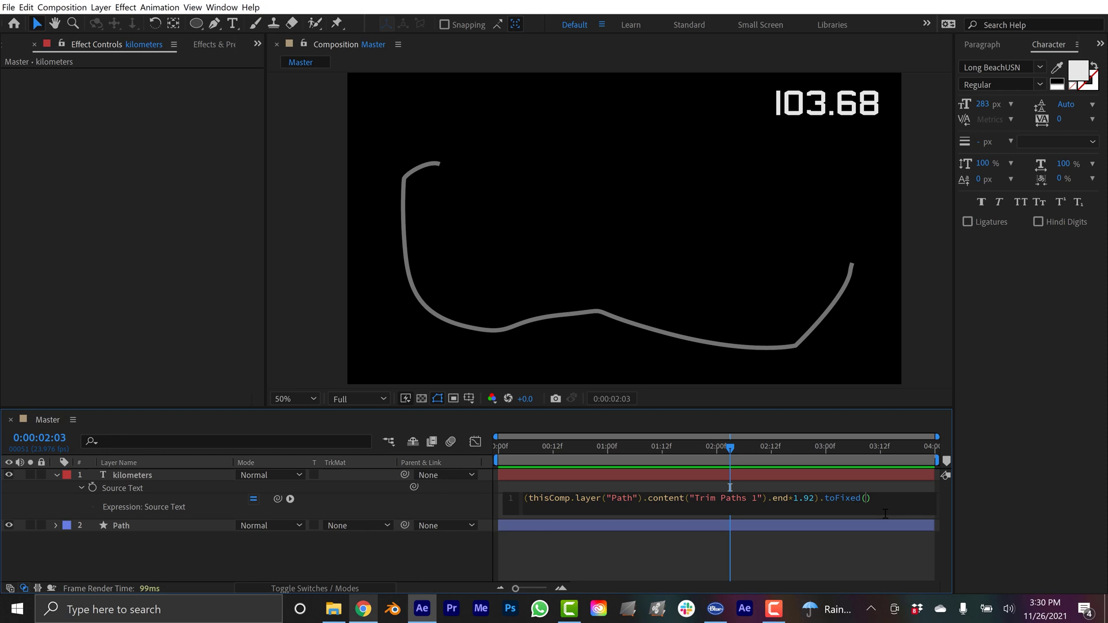
{"action": "type", "text": "0"}
{"action": "left_click", "coordinate": [910, 226]}
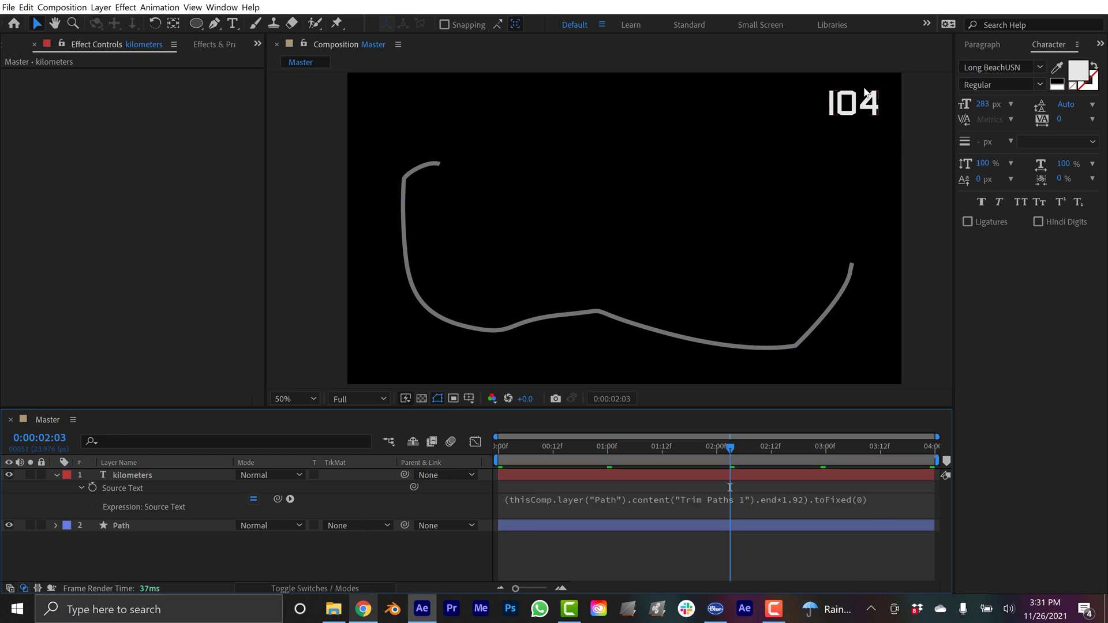
- Test toFixed(5) for five decimals, revert to toFixed(0), and preview the animation
{"action": "double_click", "coordinate": [868, 496]}
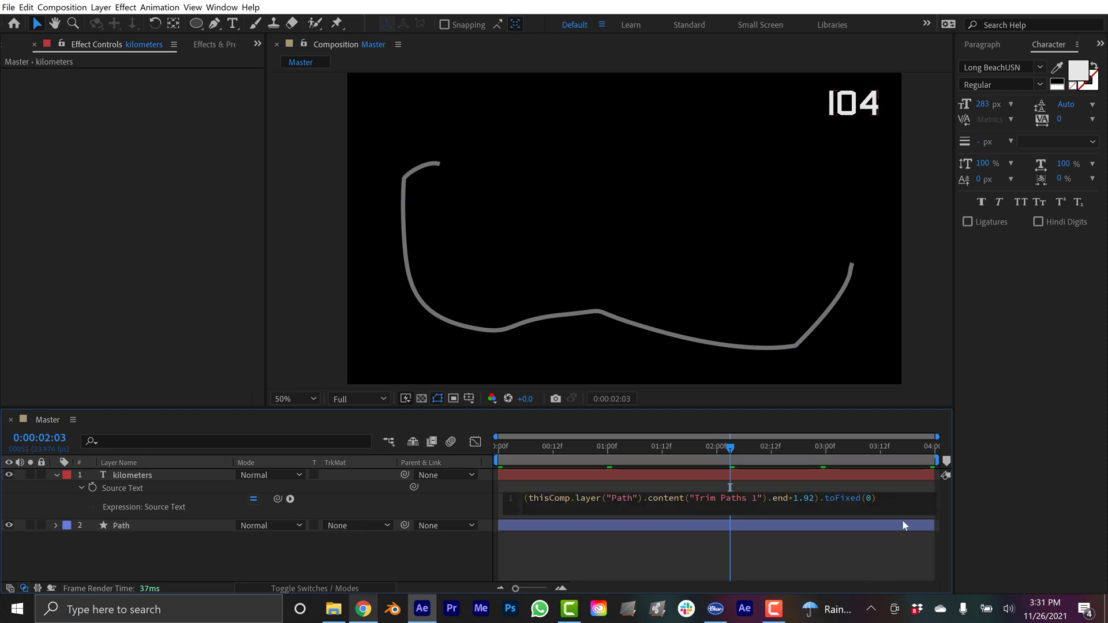
{"action": "type", "text": "5"}
{"action": "left_click", "coordinate": [767, 549]}
{"action": "left_click", "coordinate": [617, 449]}
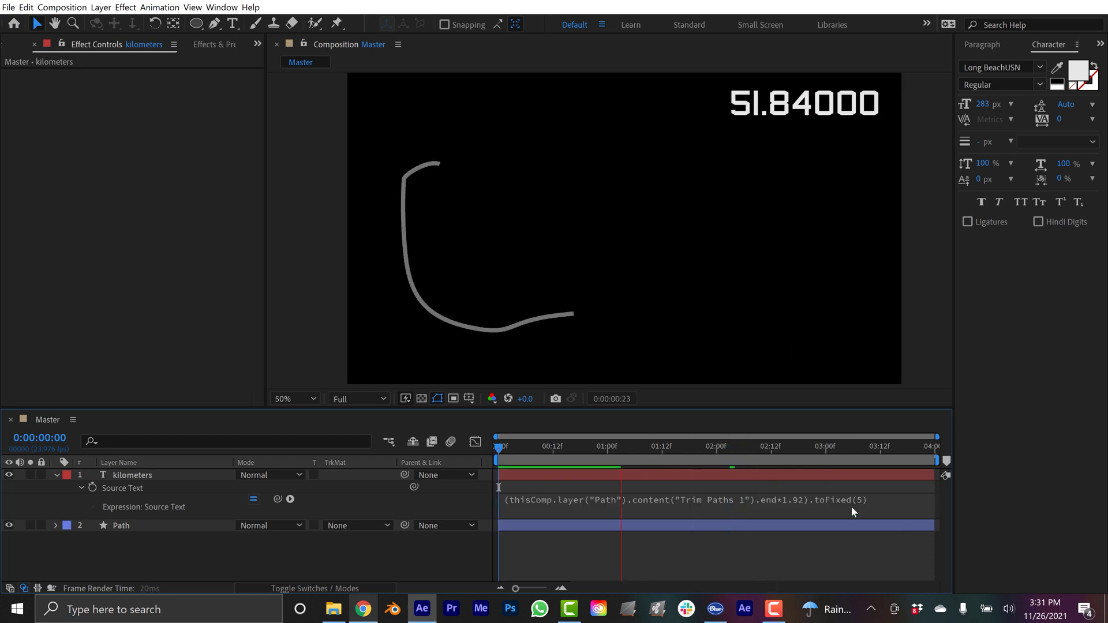
{"action": "left_click", "coordinate": [858, 500]}
{"action": "left_click", "coordinate": [870, 498]}
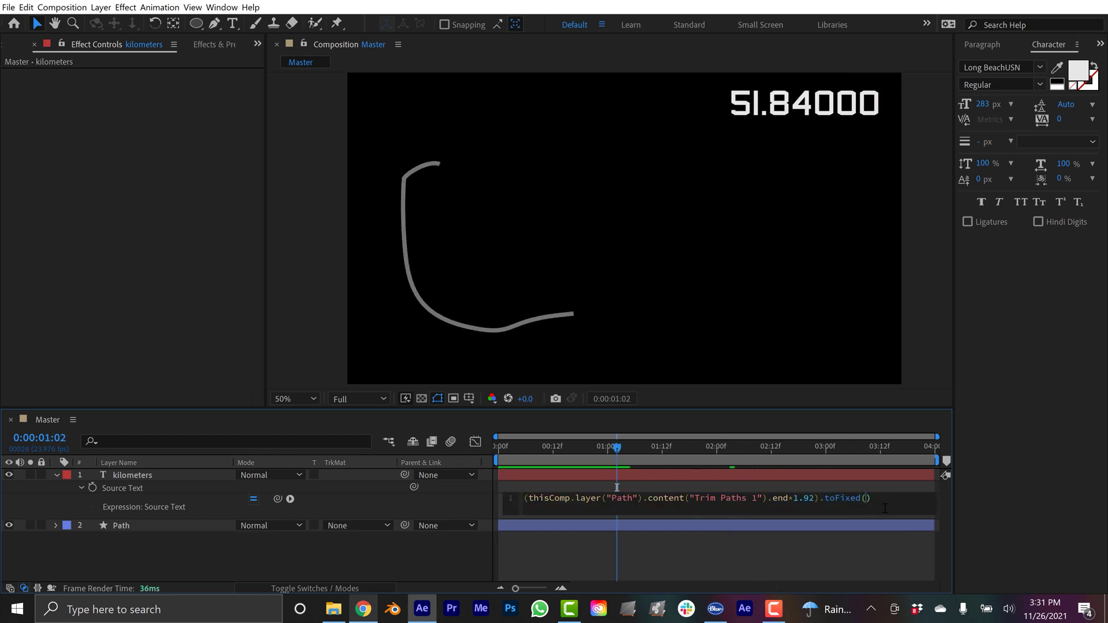
{"action": "type", "text": "0"}
{"action": "left_click", "coordinate": [774, 538]}
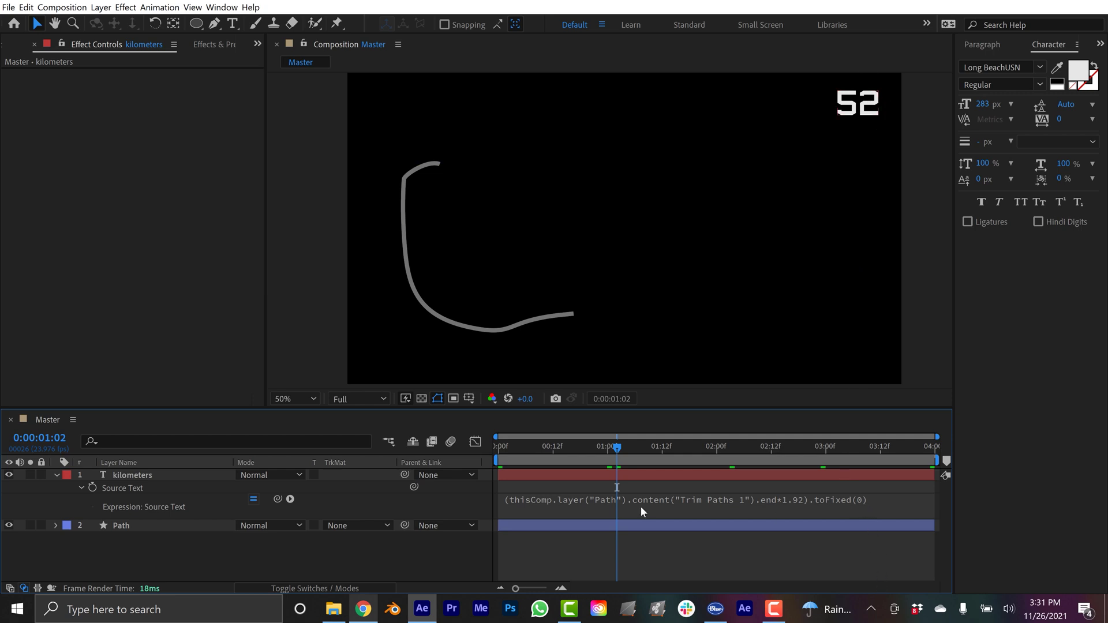
{"action": "key", "text": "space"}
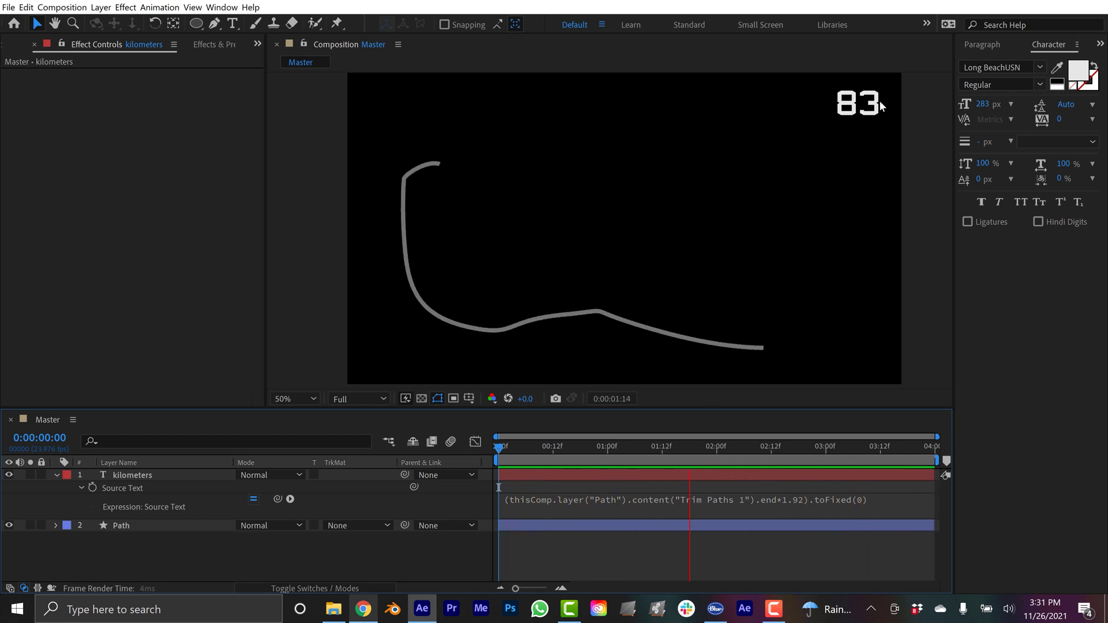
{"action": "mouse_move", "coordinate": [687, 449]}
{"action": "left_mouse_down"}
{"action": "mouse_move", "coordinate": [811, 448]}
{"action": "mouse_move", "coordinate": [675, 451]}
{"action": "left_mouse_up"}
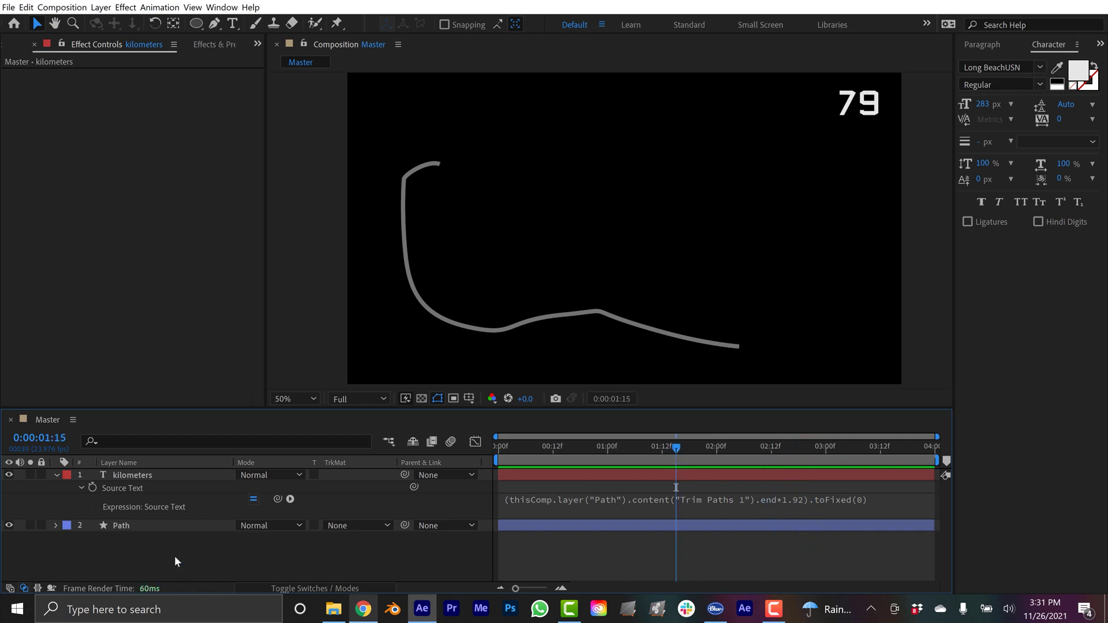
{"action": "key", "text": "ctrl+t"}
{"action": "left_click", "coordinate": [613, 128]}
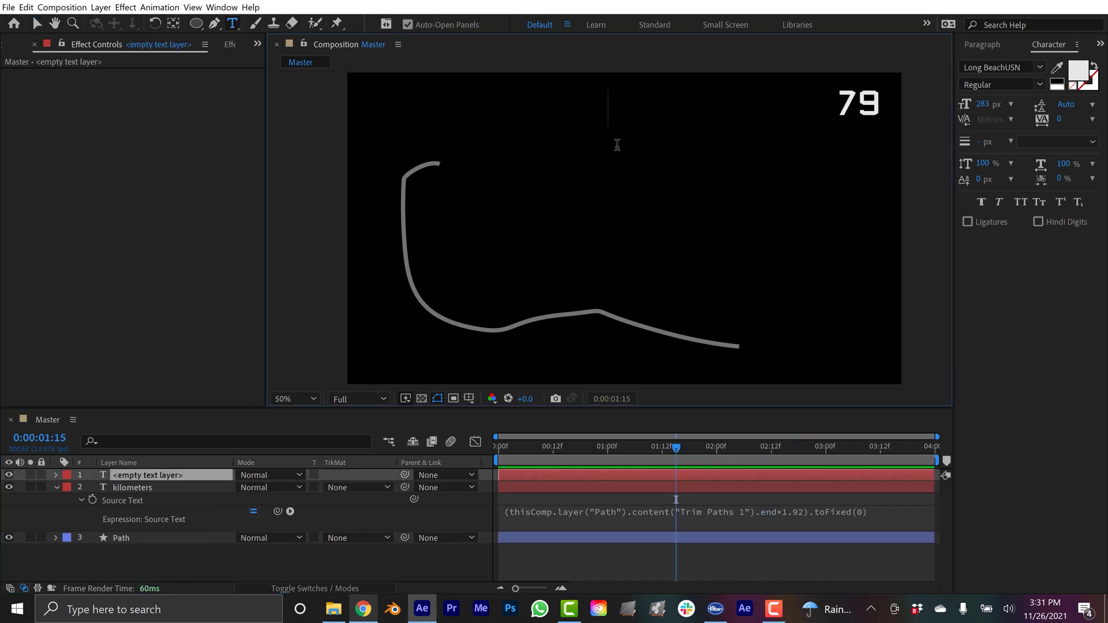
{"action": "type", "text": "km"}
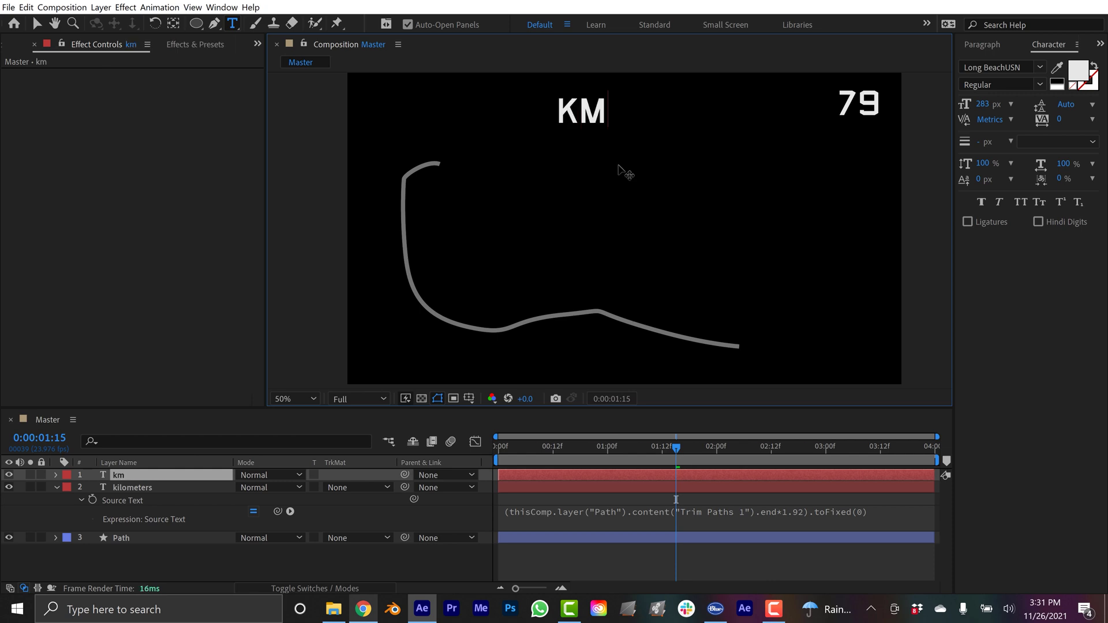
{"action": "left_click", "coordinate": [359, 573]}
{"action": "key", "text": "v"}
{"action": "left_click_drag", "start_coordinate": [582, 109], "coordinate": [889, 107]}
{"action": "left_click_drag", "start_coordinate": [786, 110], "coordinate": [739, 127]}
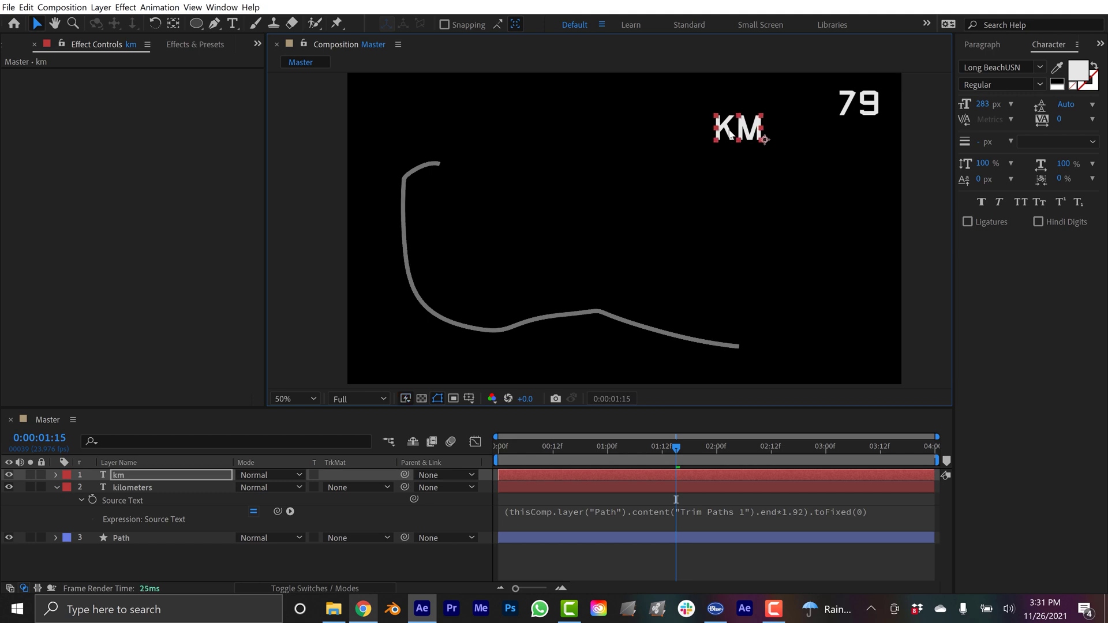
{"action": "key", "text": "Delete"}
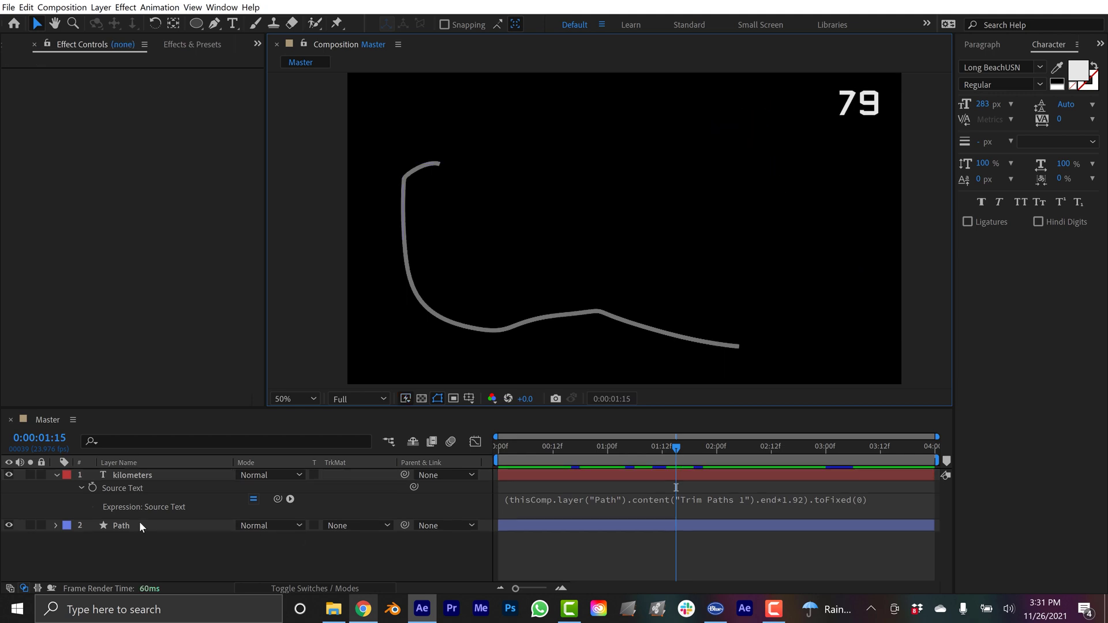
- Append +"km" after toFixed(0) in the kilometers Source Text expression
{"action": "left_click", "coordinate": [653, 509]}
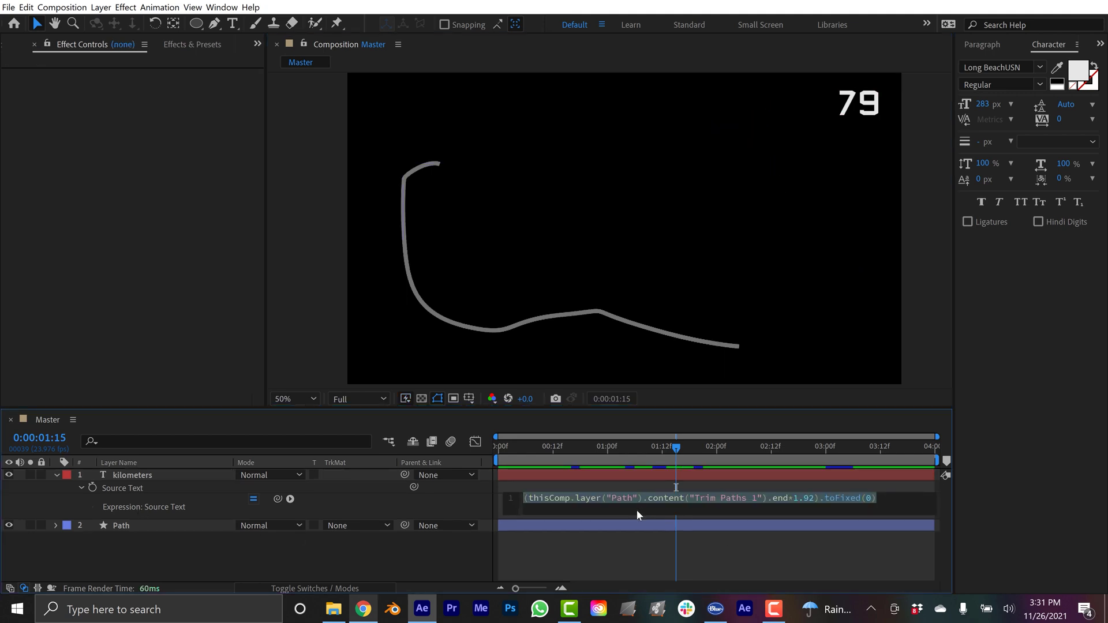
{"action": "left_click", "coordinate": [895, 500]}
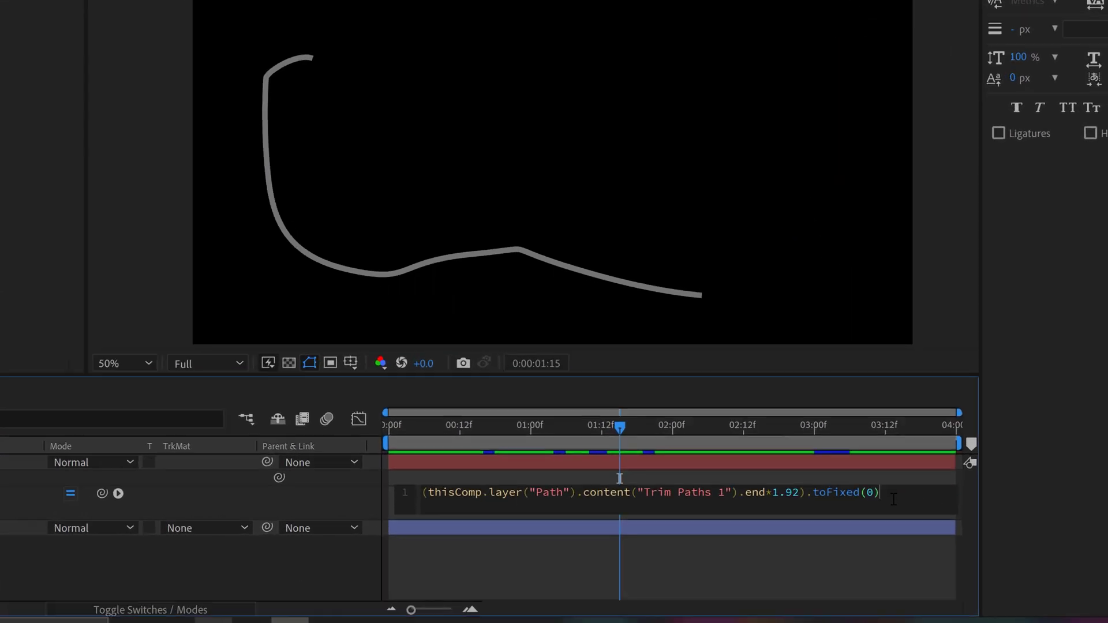
{"action": "type", "text": "+"}
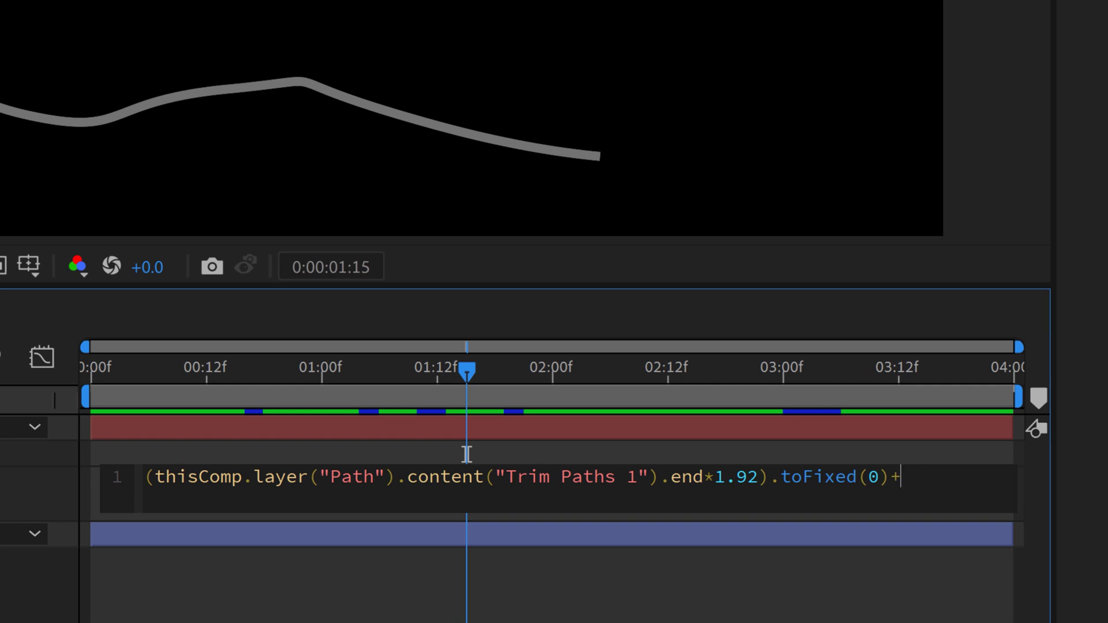
{"action": "type", "text": "\"km"}
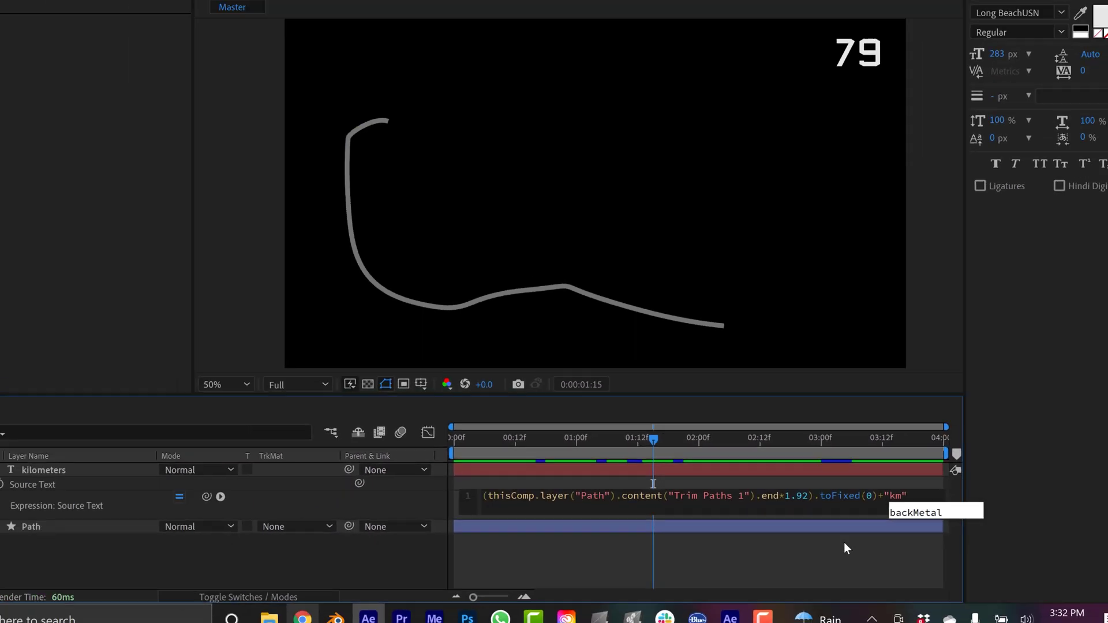
{"action": "left_click", "coordinate": [826, 569]}
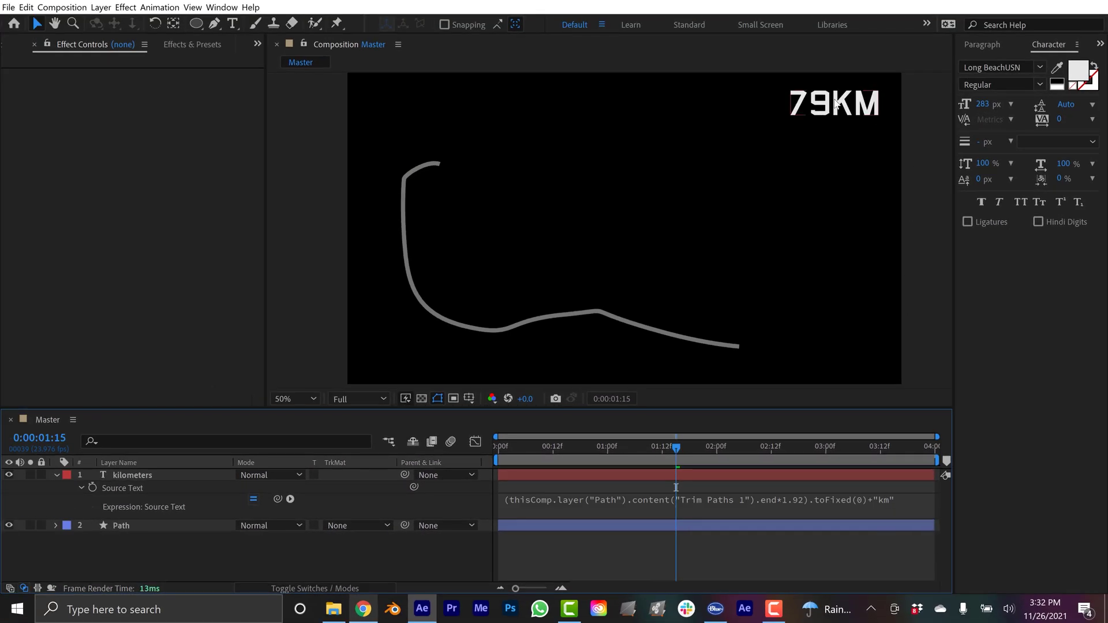
- Try a space before km, remove it again so it reads like 79KM, and preview
{"action": "left_click", "coordinate": [880, 500]}
{"action": "left_click", "coordinate": [891, 498]}
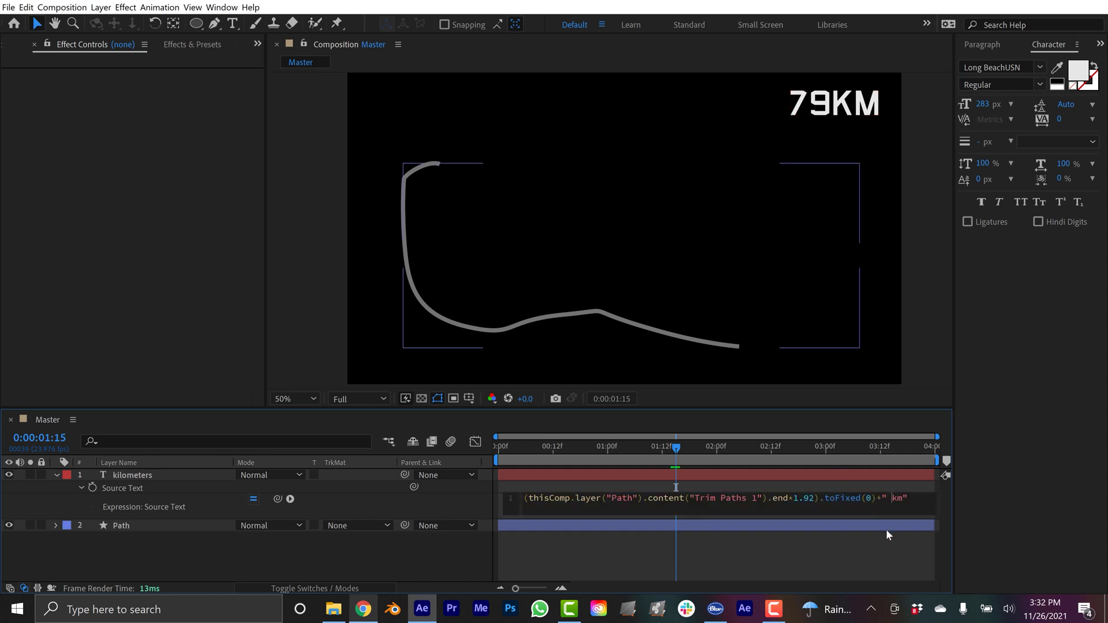
{"action": "left_click", "coordinate": [872, 546]}
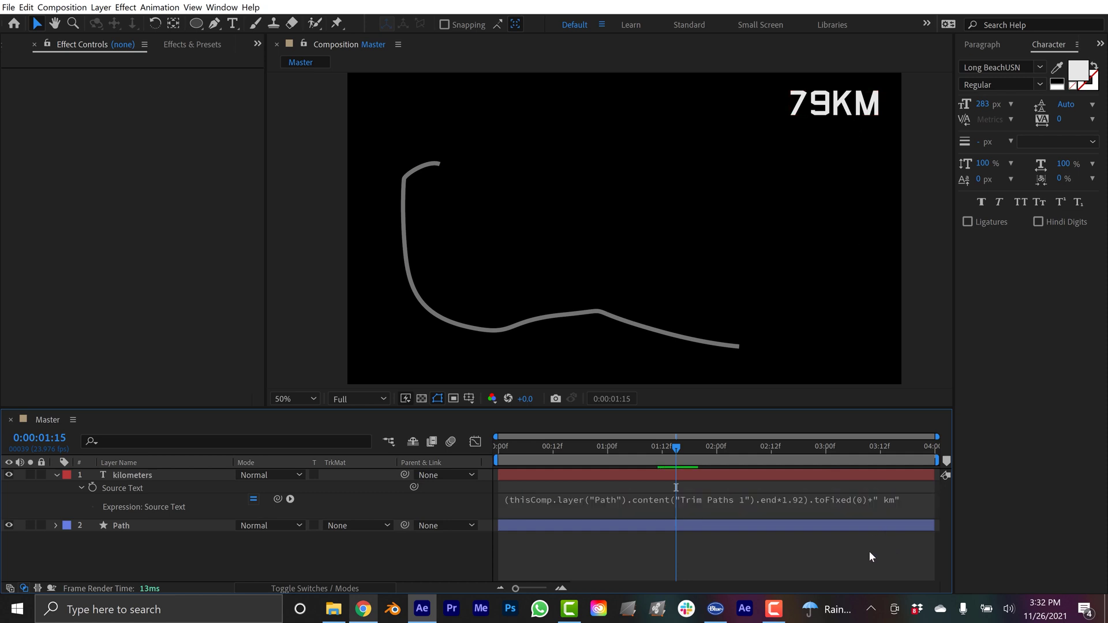
{"action": "left_click", "coordinate": [883, 497]}
{"action": "left_click", "coordinate": [889, 497]}
{"action": "key", "text": "BackSpace"}
{"action": "key", "text": "KP_Enter"}
{"action": "key", "text": "space"}
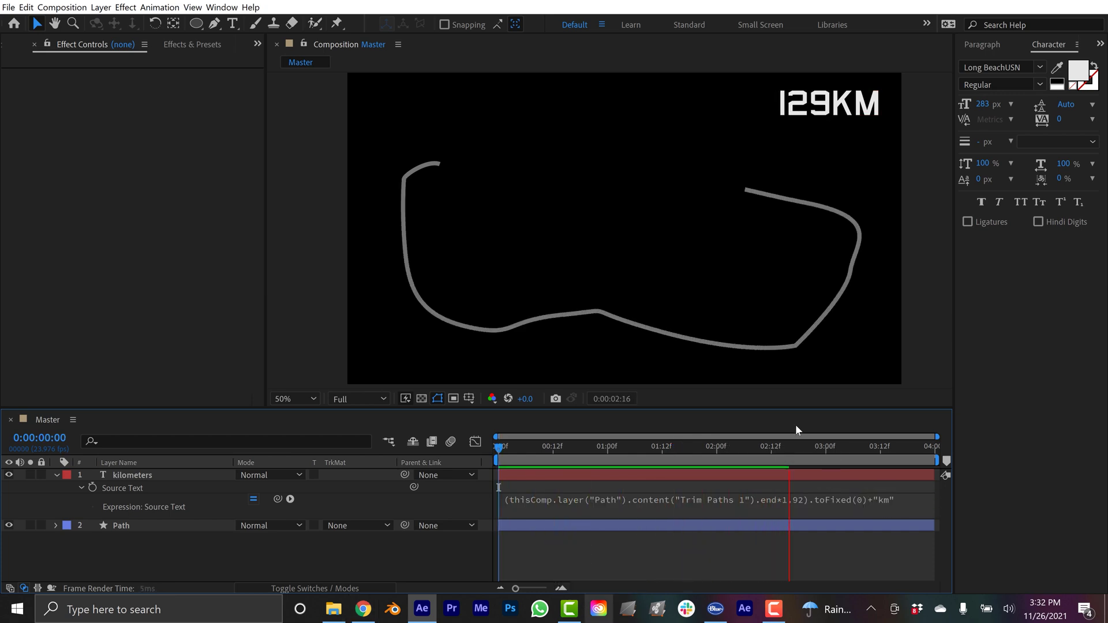
- Duplicate the kilometers counter, rename the copy miles, and move it just below the original
{"action": "left_click", "coordinate": [789, 446]}
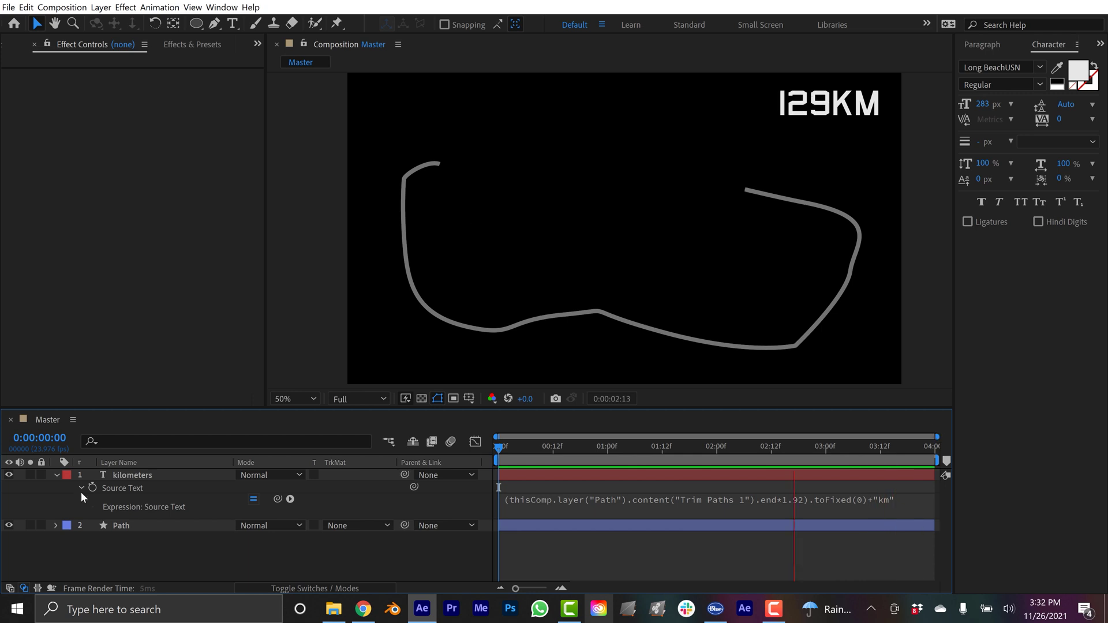
{"action": "left_click", "coordinate": [56, 475]}
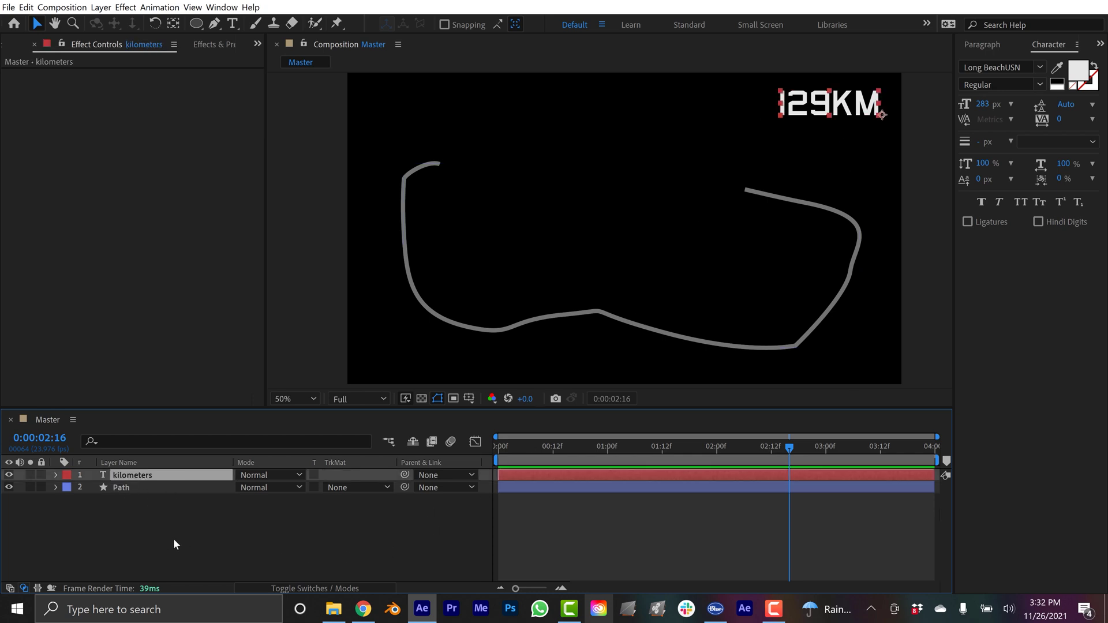
{"action": "key", "text": "ctrl+d"}
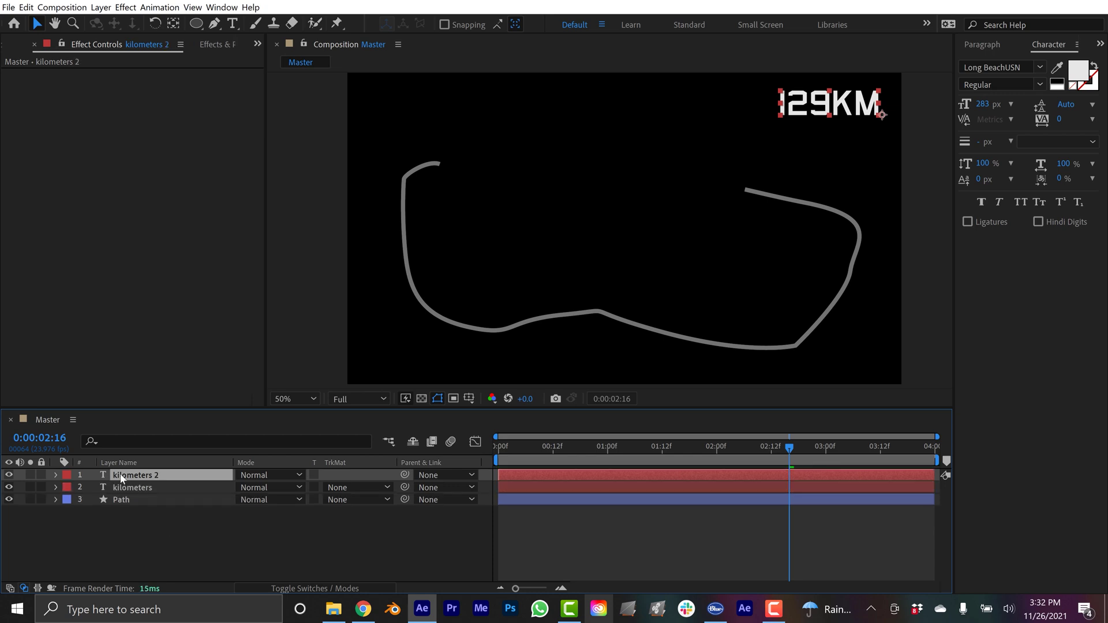
{"action": "key", "text": "Return"}
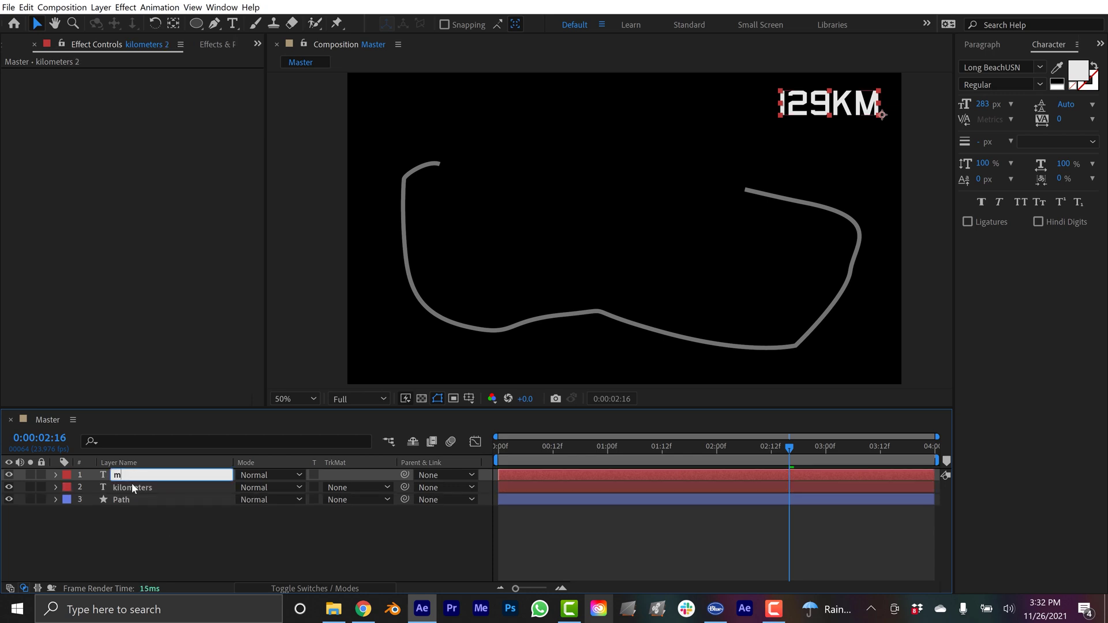
{"action": "type", "text": "miles"}
{"action": "key", "text": "Return"}
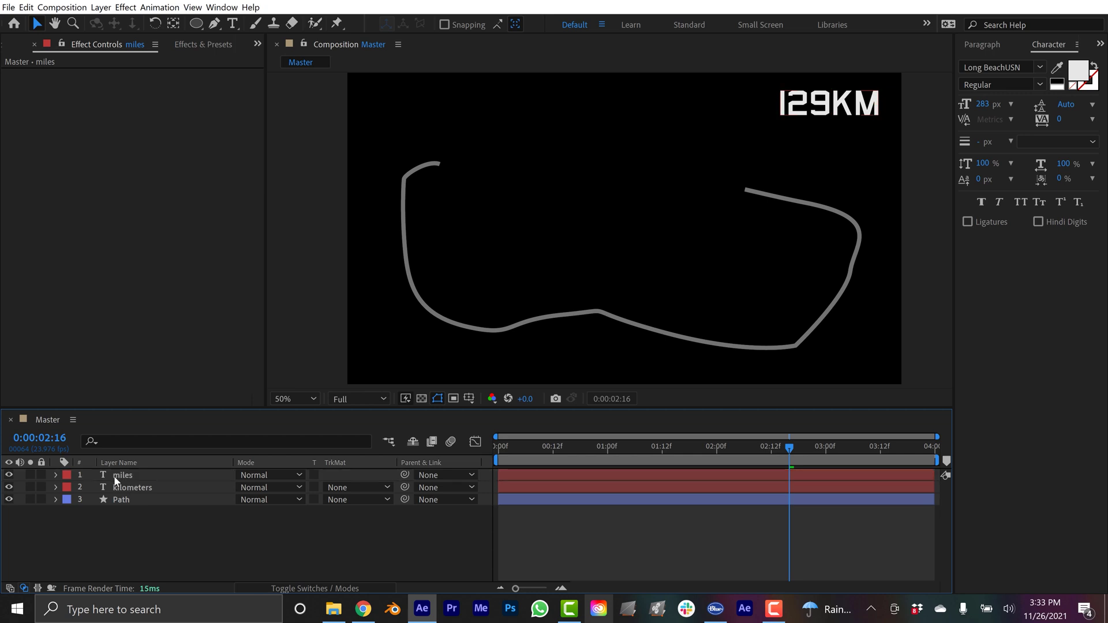
{"action": "left_click", "coordinate": [120, 473]}
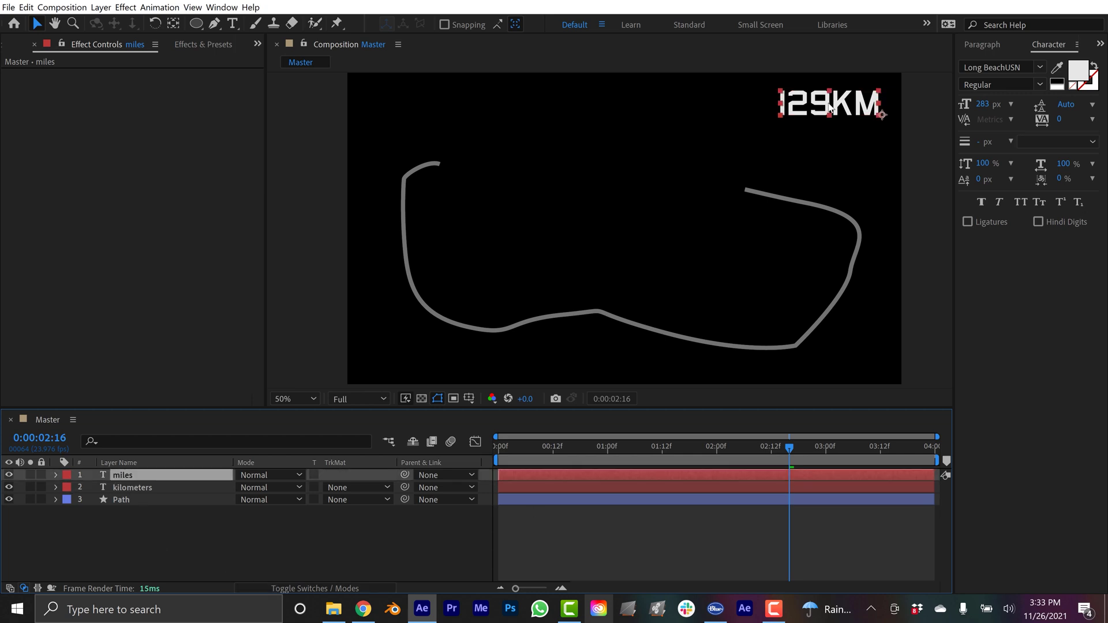
{"action": "left_click_drag", "start_coordinate": [843, 134], "coordinate": [844, 173]}
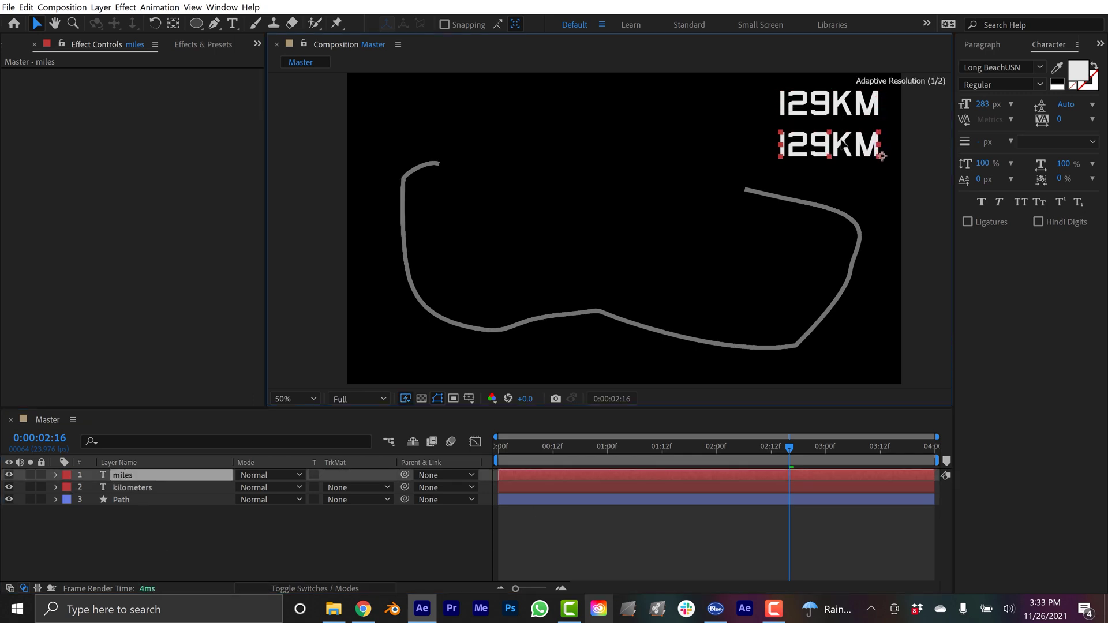
{"action": "left_click", "coordinate": [122, 473]}
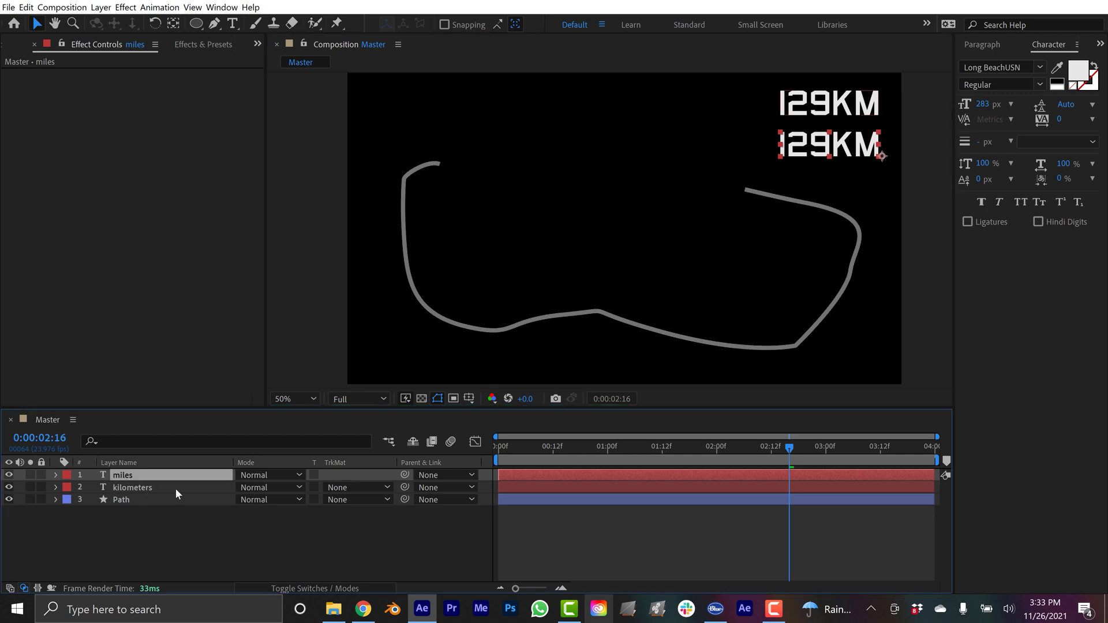
- Change the miles expression suffix from "km" to "mi" and scrub to check it reads MI
{"action": "key", "text": "e"}
{"action": "key", "text": "e"}
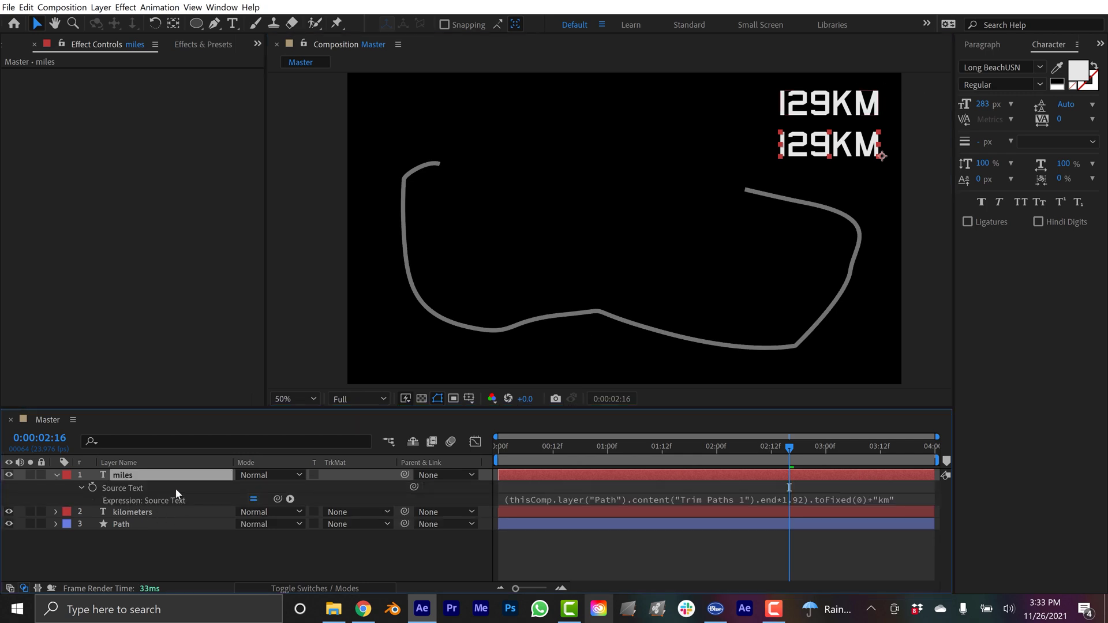
{"action": "left_click", "coordinate": [633, 500]}
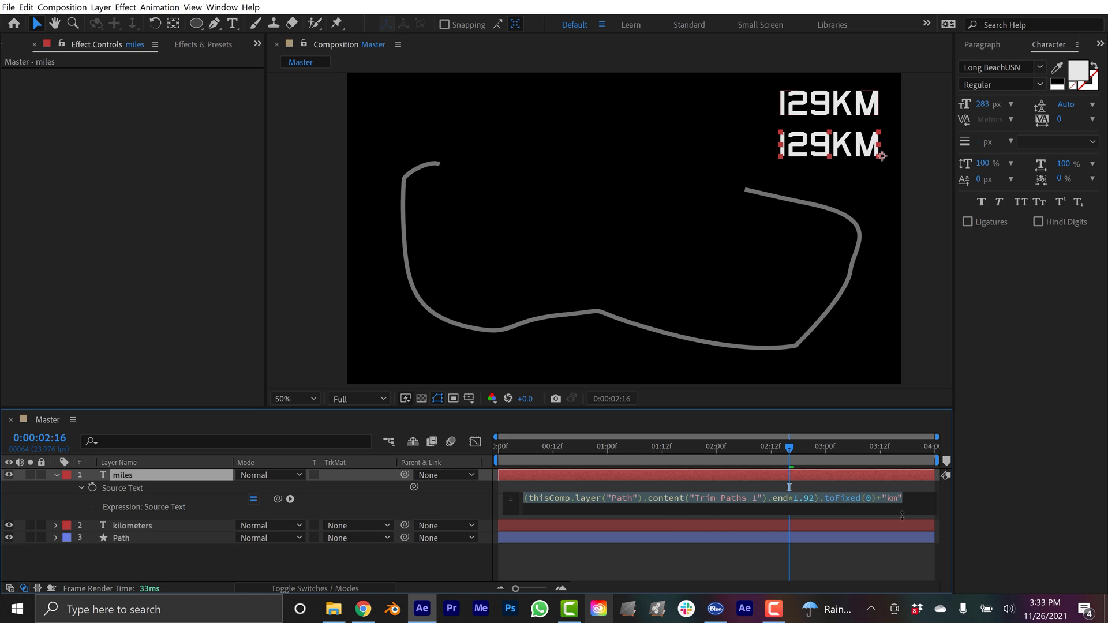
{"action": "key", "text": "Right"}
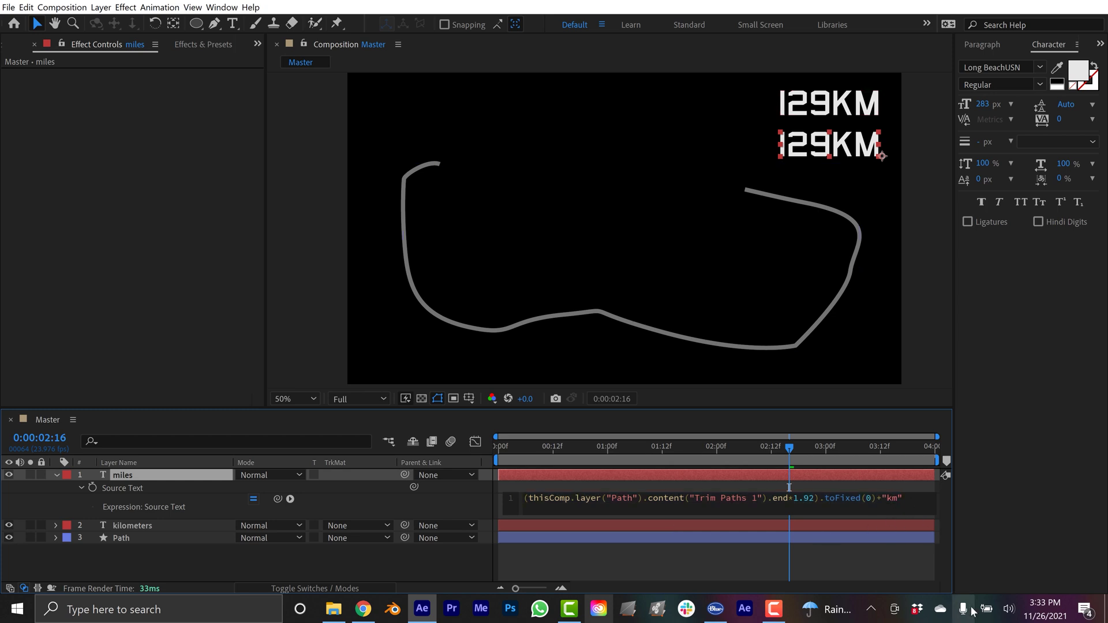
{"action": "key", "text": "Left"}
{"action": "key", "text": "Left"}
{"action": "key", "text": "BackSpace"}
{"action": "type", "text": "i"}
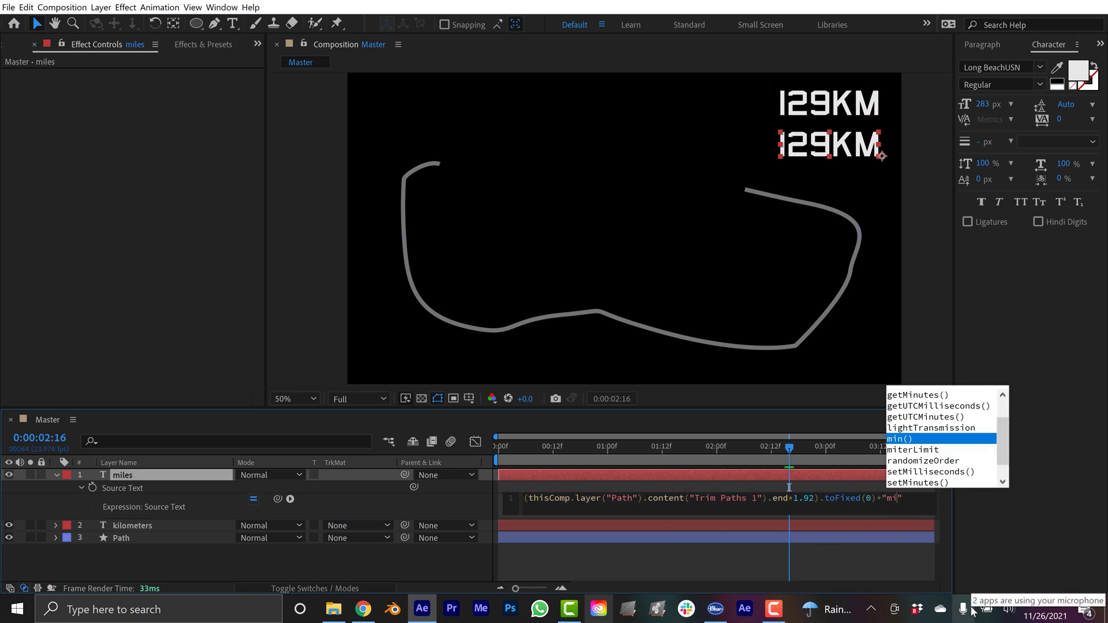
{"action": "left_click", "coordinate": [659, 556]}
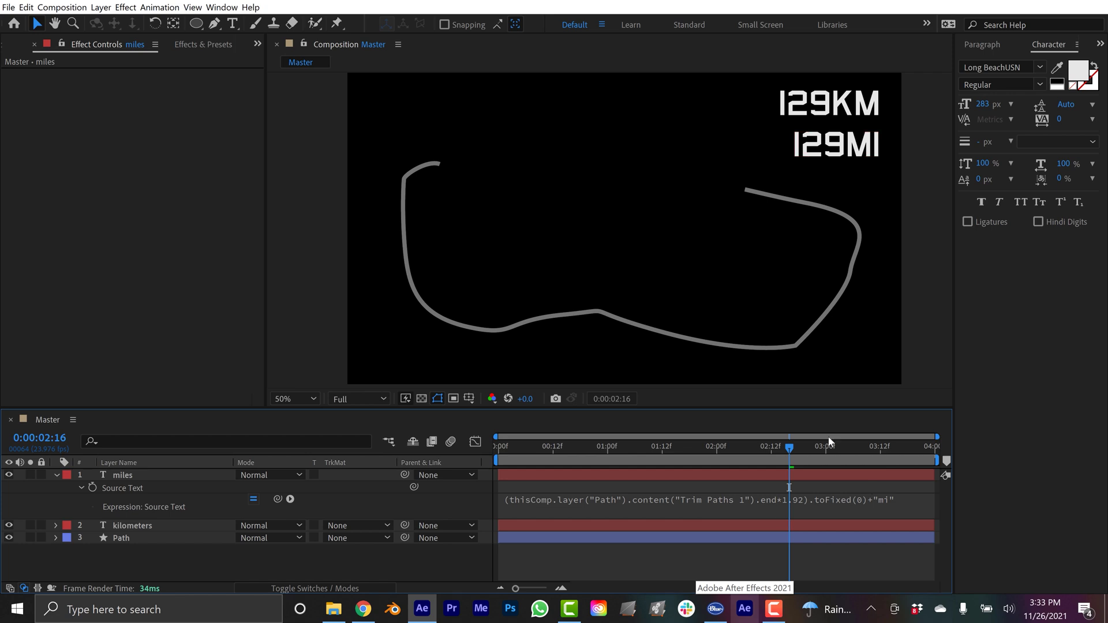
{"action": "mouse_move", "coordinate": [776, 447]}
{"action": "left_mouse_down"}
{"action": "mouse_move", "coordinate": [692, 449]}
{"action": "mouse_move", "coordinate": [820, 447]}
{"action": "mouse_move", "coordinate": [794, 450]}
{"action": "left_mouse_up"}
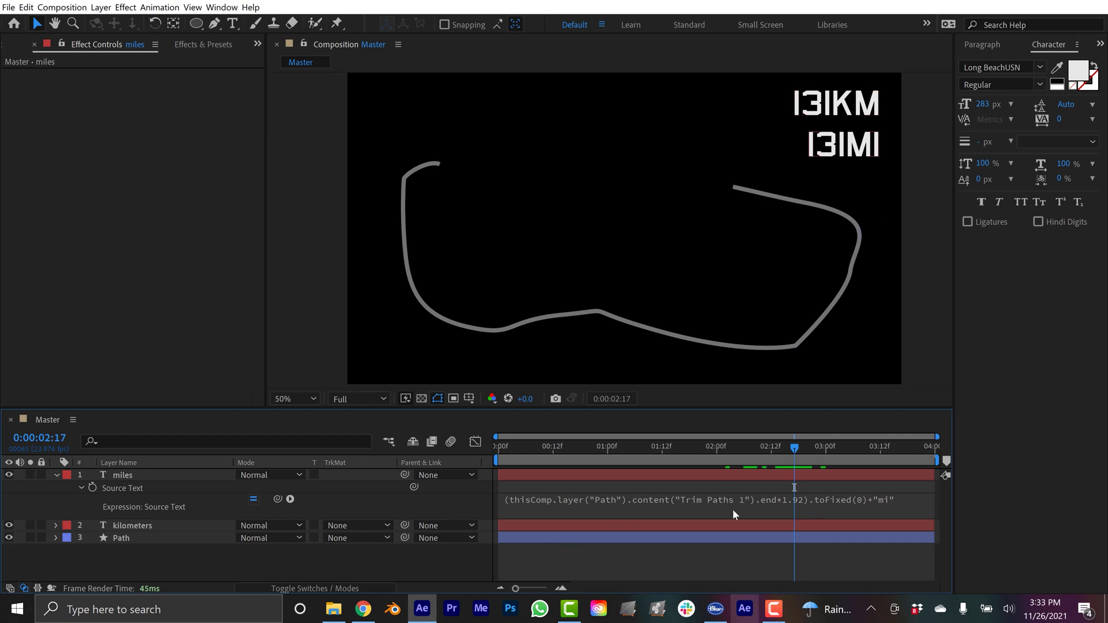
- Convert 1 kilometre in Chrome's Google converter and copy the 0.621371 mile factor back to After Effects
{"action": "key", "text": "alt+Tab"}
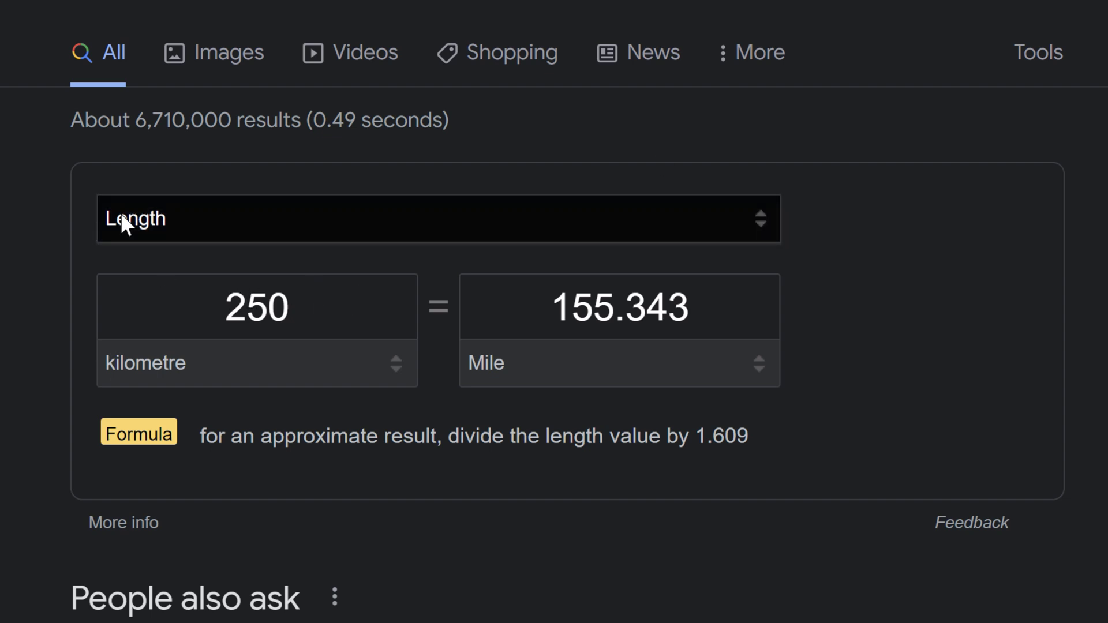
{"action": "left_click", "coordinate": [285, 306]}
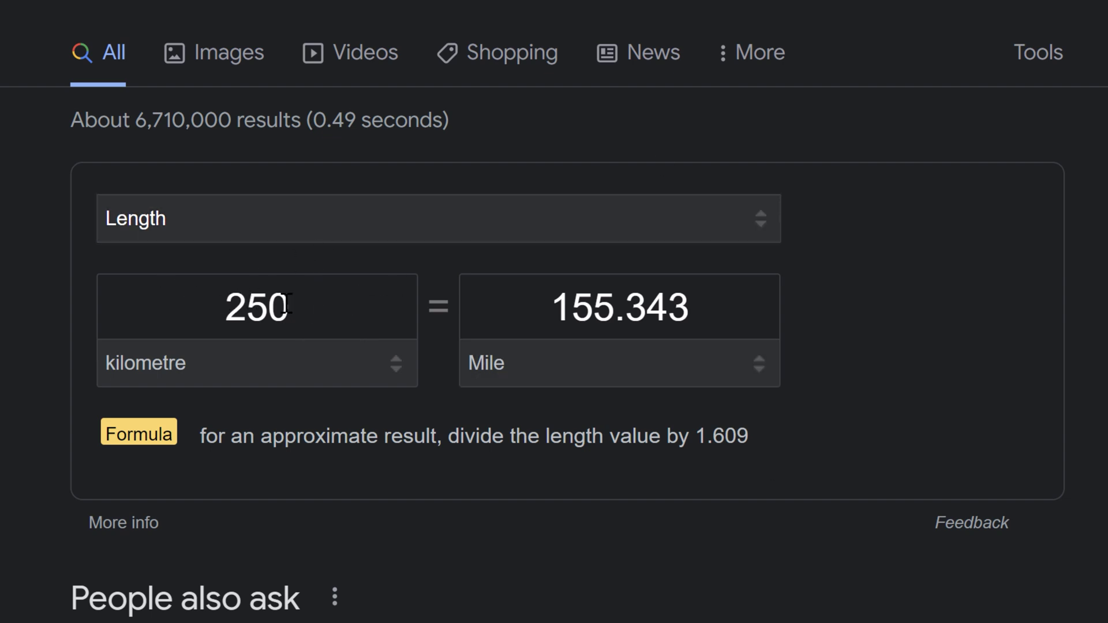
{"action": "key", "text": "ctrl+a"}
{"action": "type", "text": "1"}
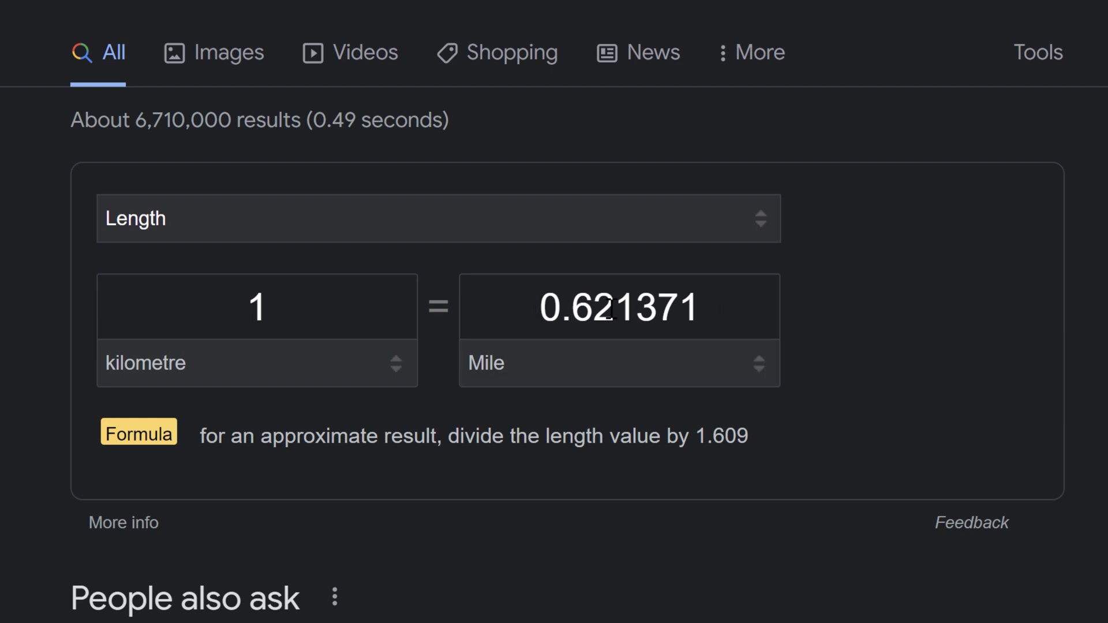
{"action": "left_click_drag", "start_coordinate": [540, 306], "coordinate": [696, 300]}
{"action": "key", "text": "ctrl+c"}
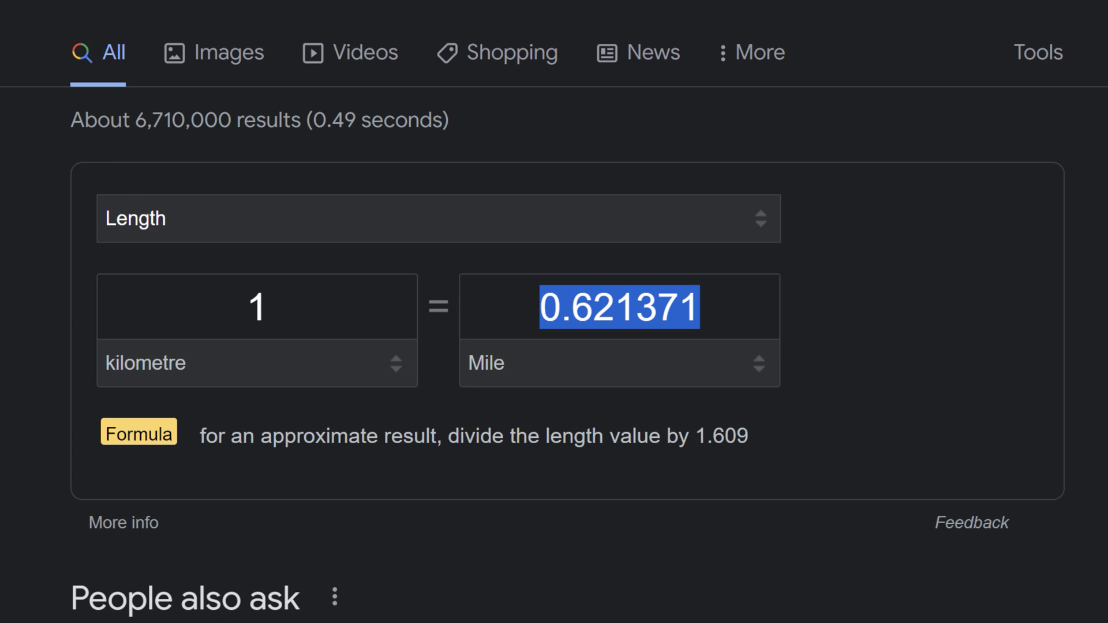
{"action": "key", "text": "alt+Tab"}
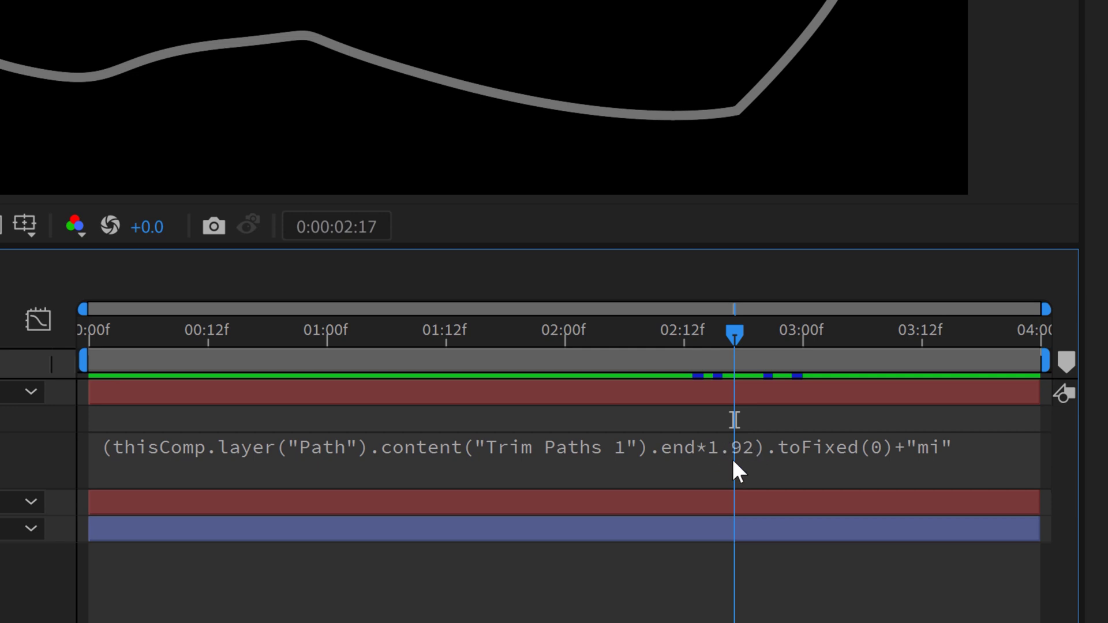
- Multiply the miles expression's 1.92 by 0.621371, then scrub to the end to check the counts
{"action": "left_click", "coordinate": [753, 450]}
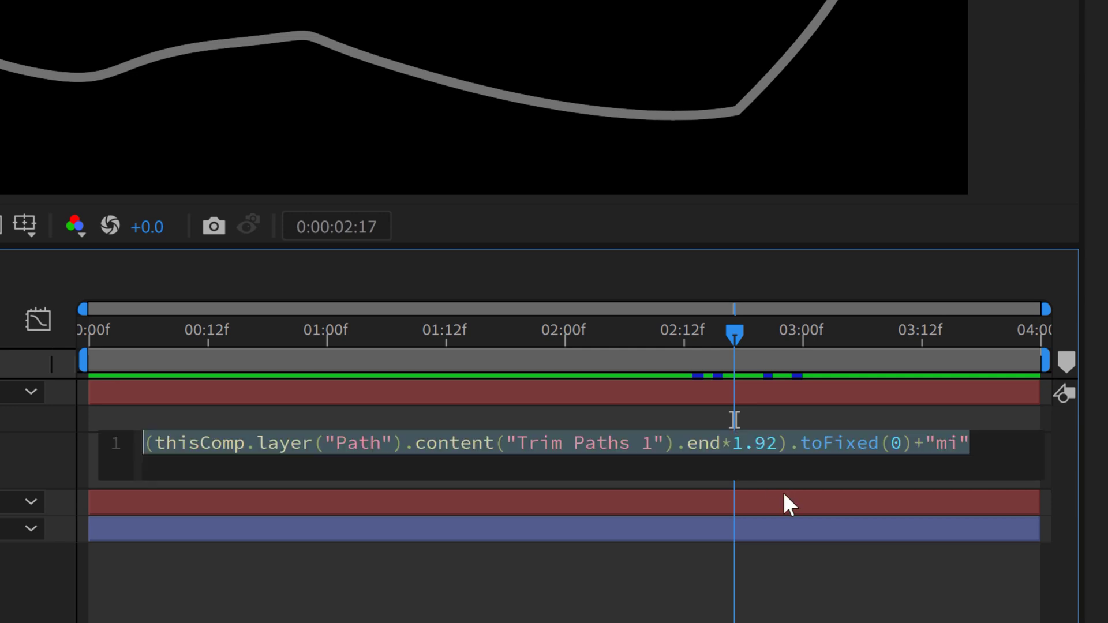
{"action": "left_click", "coordinate": [780, 442]}
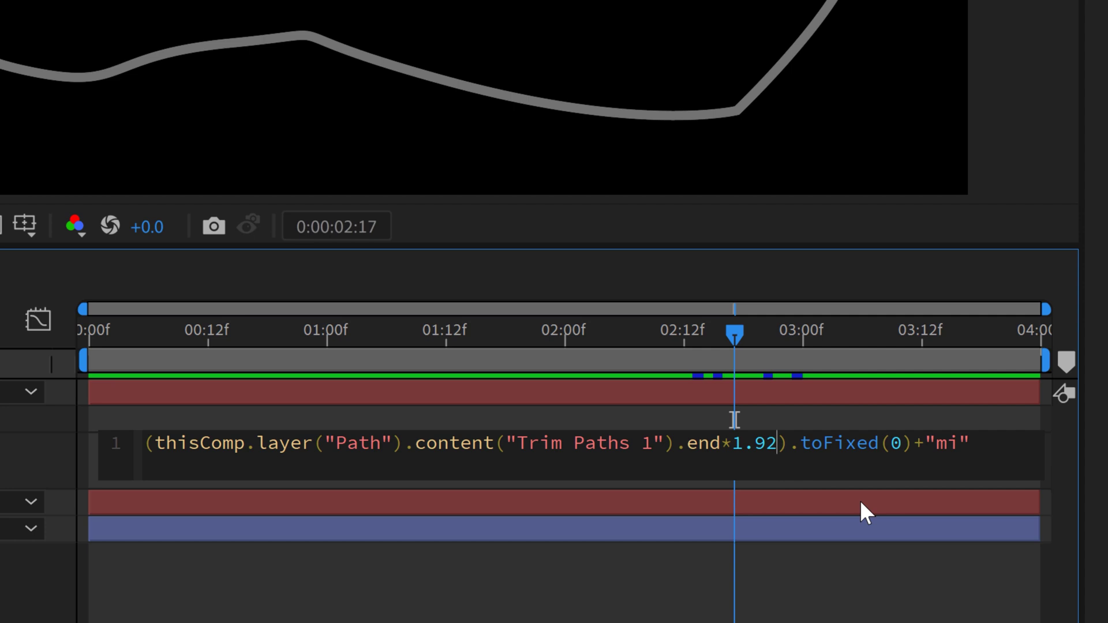
{"action": "type", "text": "*"}
{"action": "key", "text": "ctrl+v"}
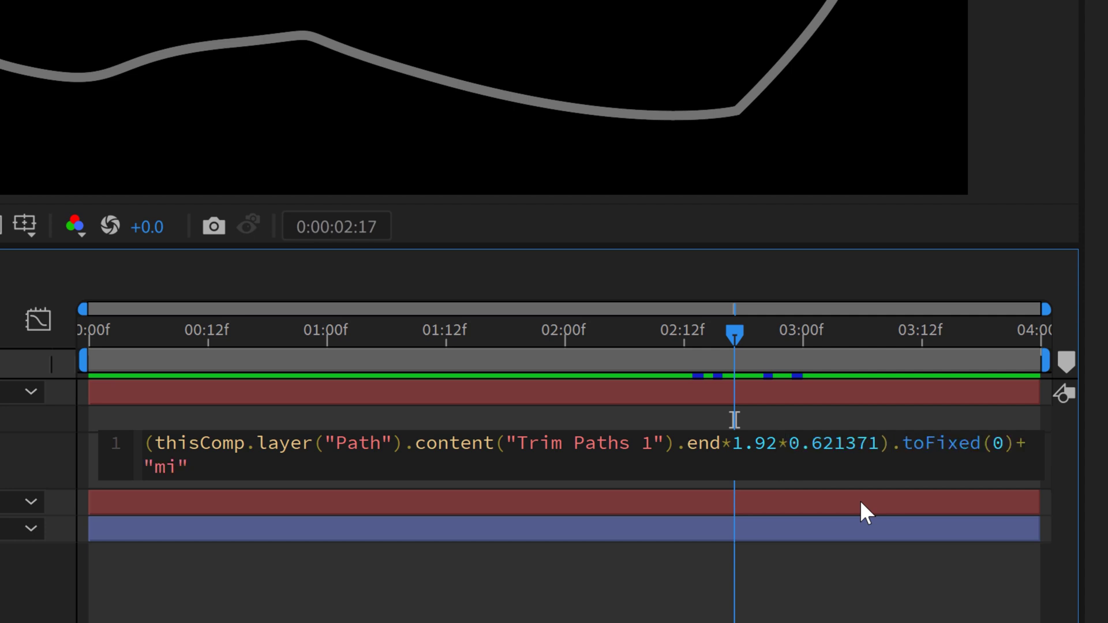
{"action": "key", "text": "KP_Enter"}
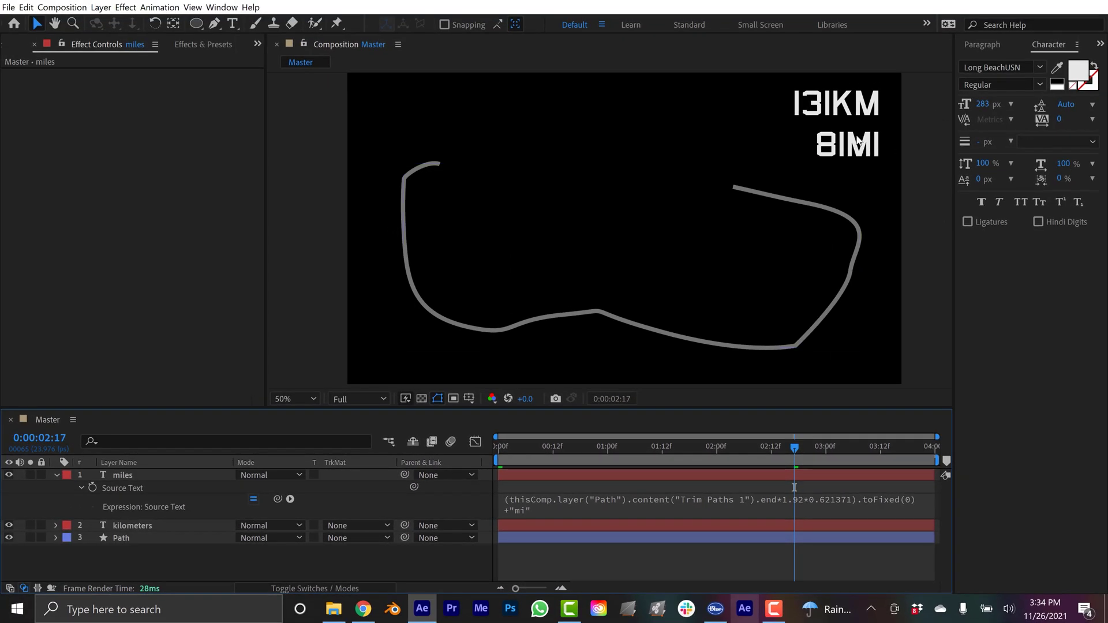
{"action": "left_click_drag", "start_coordinate": [880, 453], "coordinate": [959, 452]}
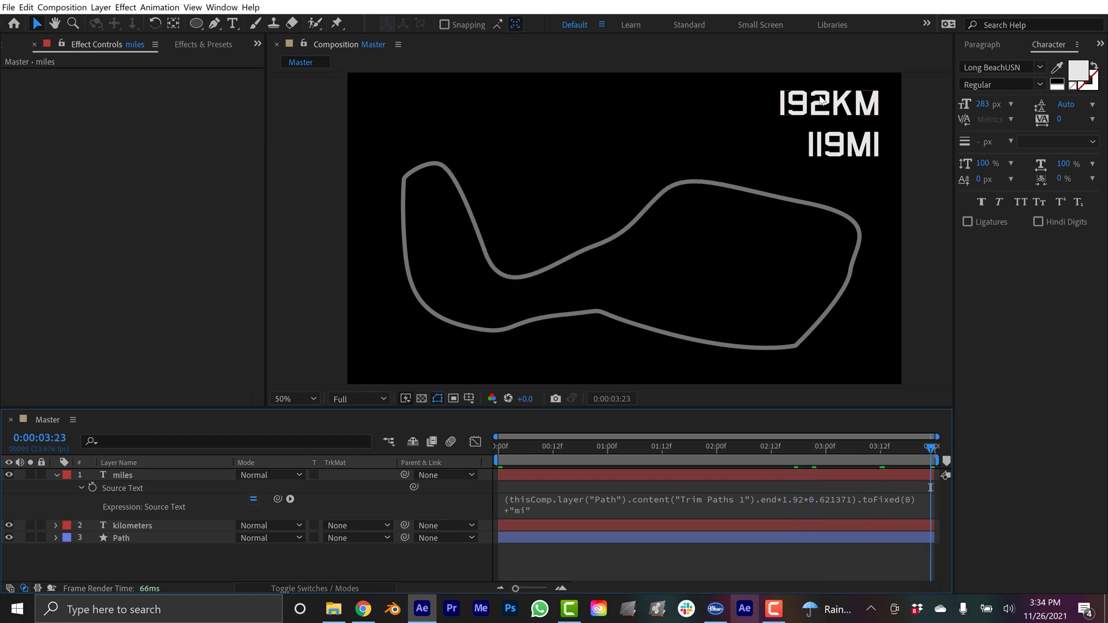
- Verify in Chrome's converter that 192 kilometres equals 119.303 miles, matching the 119MI reading
{"action": "key", "text": "alt+Tab"}
{"action": "double_click", "coordinate": [237, 278]}
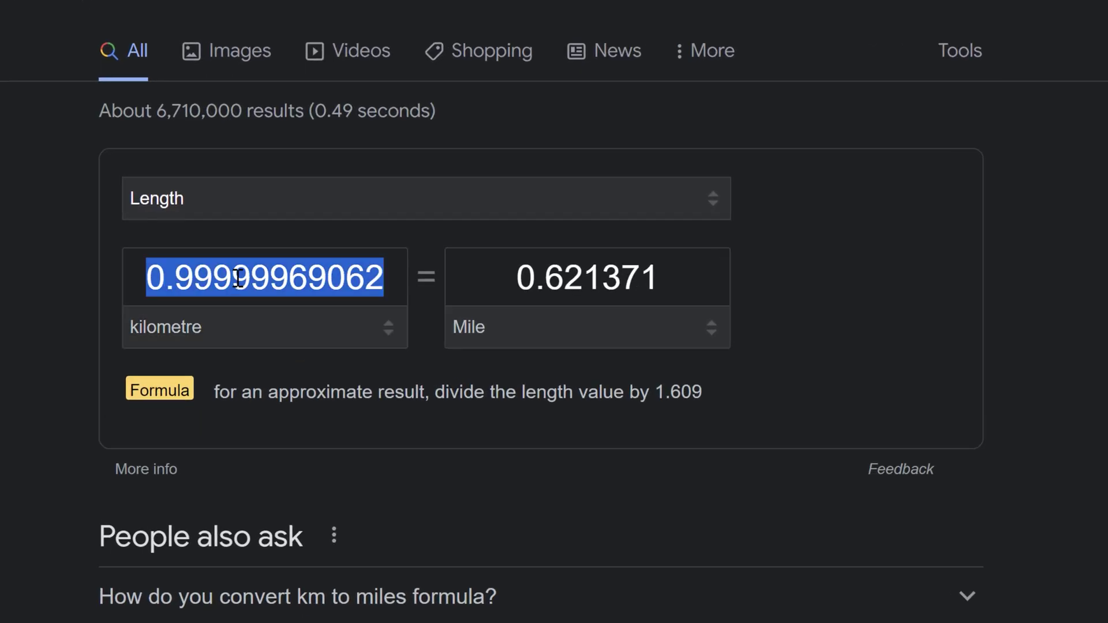
{"action": "type", "text": "192"}
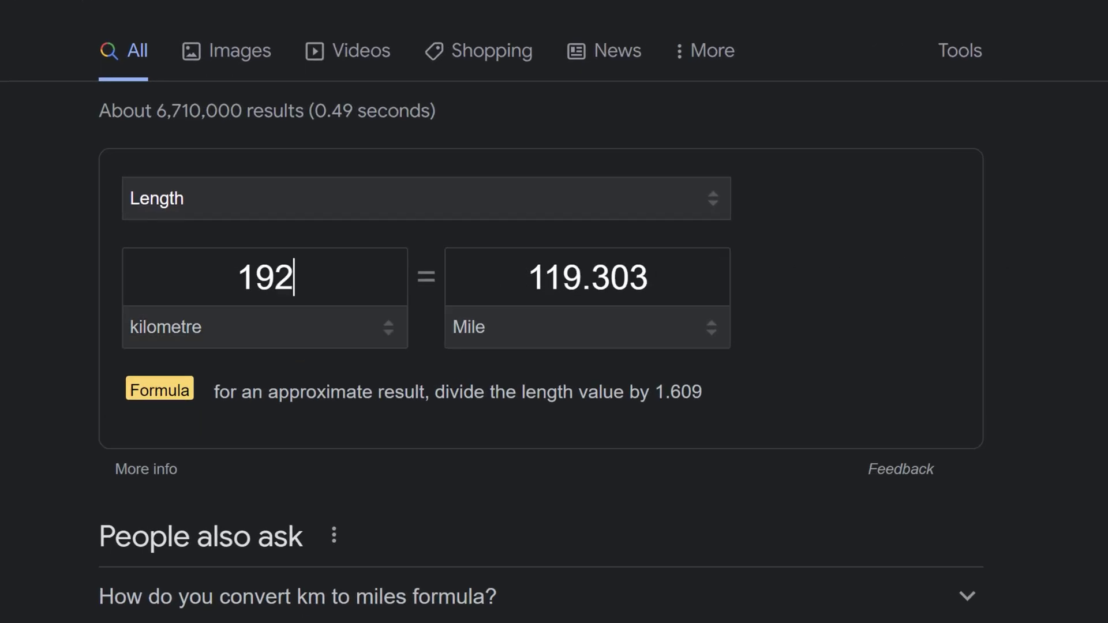
{"action": "key", "text": "Tab"}
{"action": "left_click", "coordinate": [664, 349]}
{"action": "key", "text": "alt+Tab"}
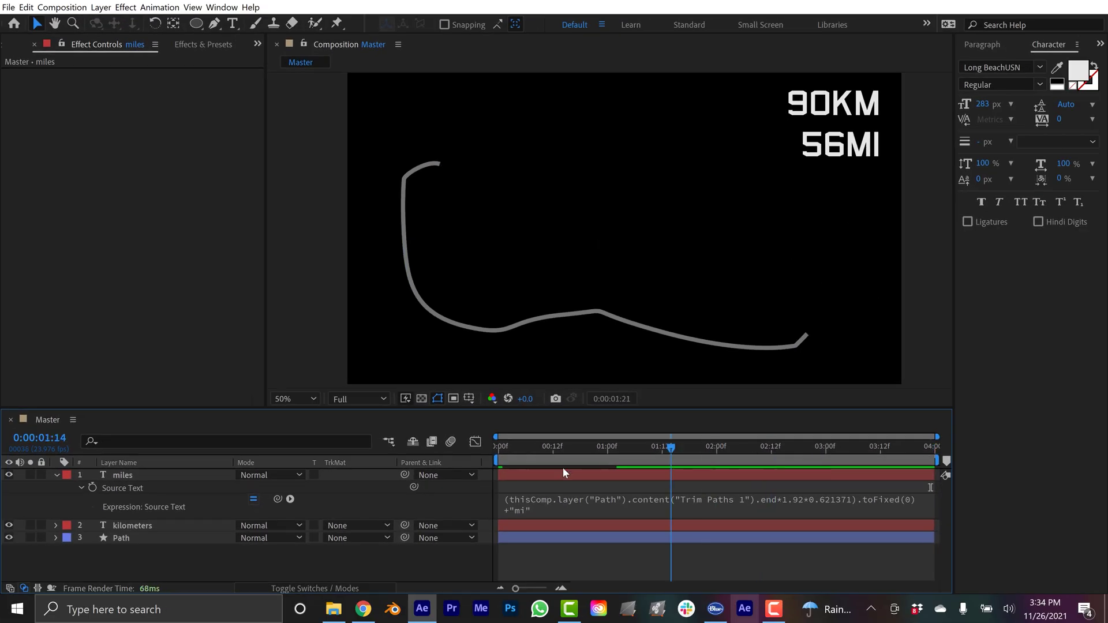
{"action": "key", "text": "space"}
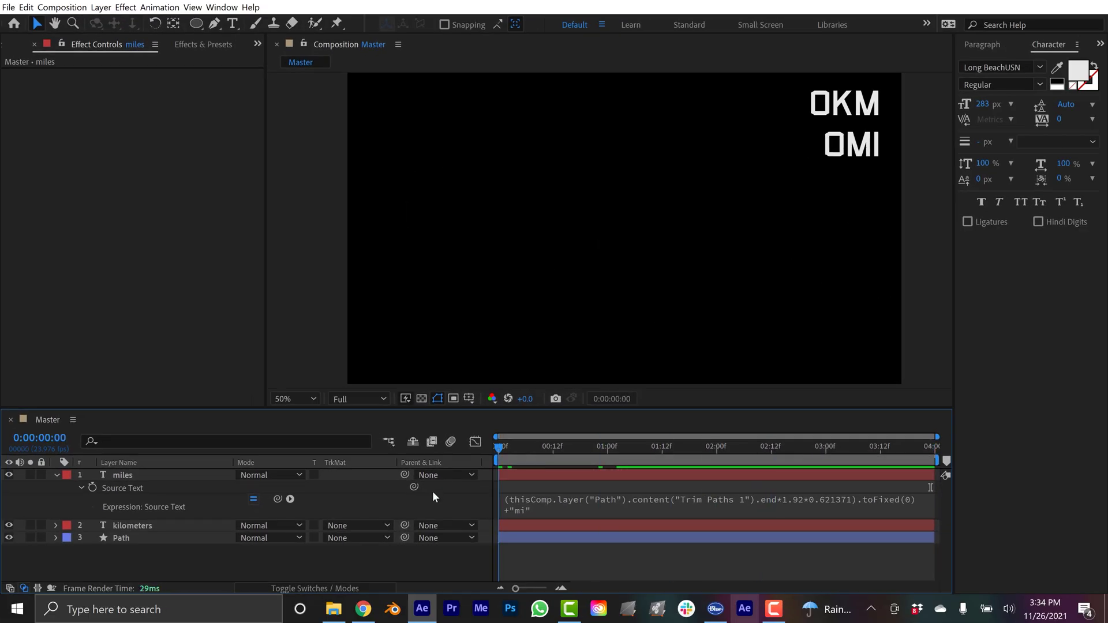
{"action": "key", "text": "space"}
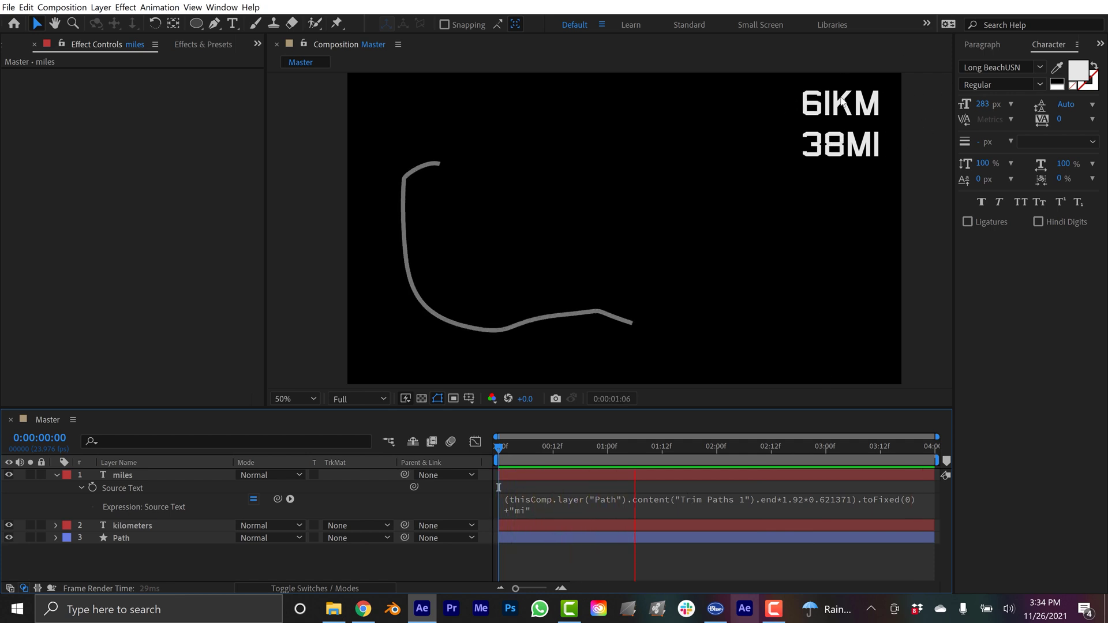
{"action": "key", "text": "space"}
{"action": "left_click_drag", "start_coordinate": [723, 445], "coordinate": [865, 448]}
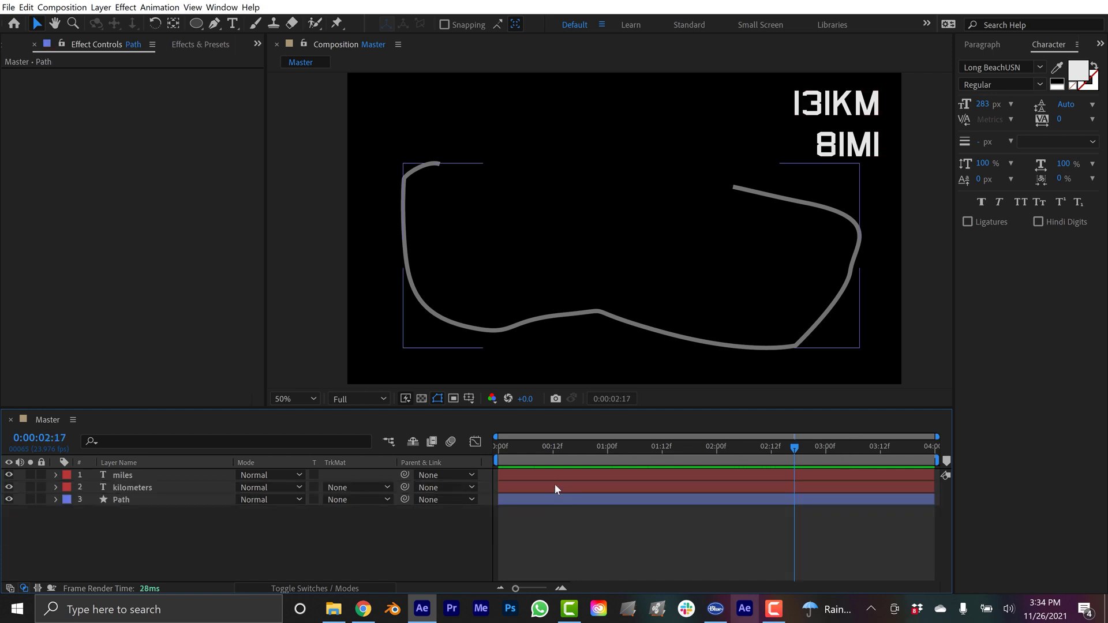
{"action": "left_click", "coordinate": [554, 476]}
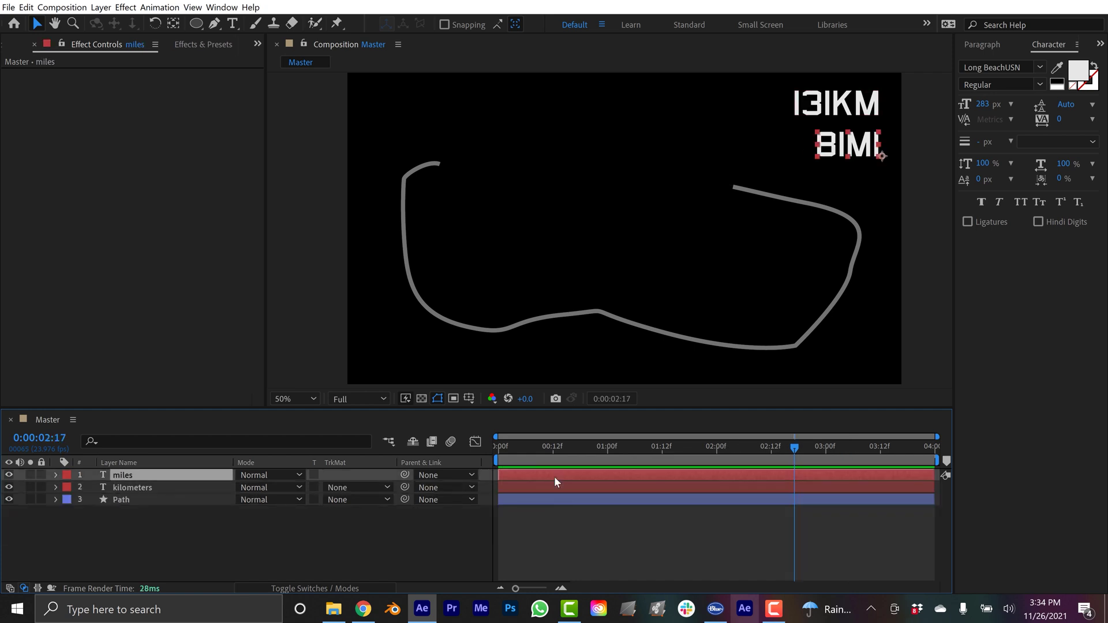
{"action": "left_click", "coordinate": [553, 484], "text": "ctrl"}
{"action": "key", "text": "e"}
{"action": "key", "text": "e"}
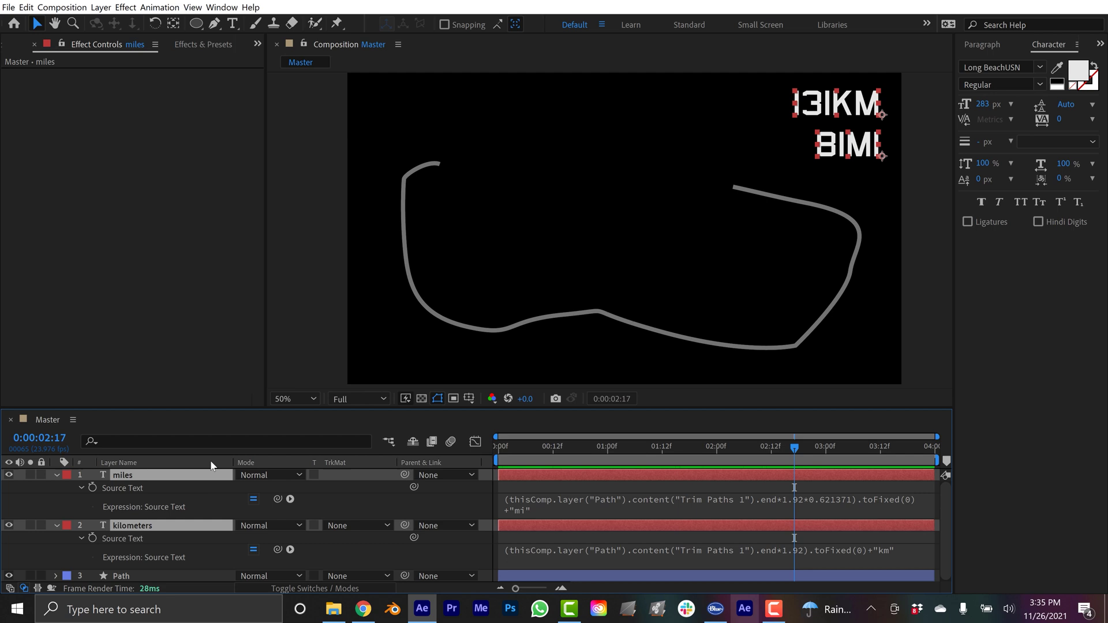
{"action": "key", "text": "u"}
{"action": "left_click", "coordinate": [186, 534]}
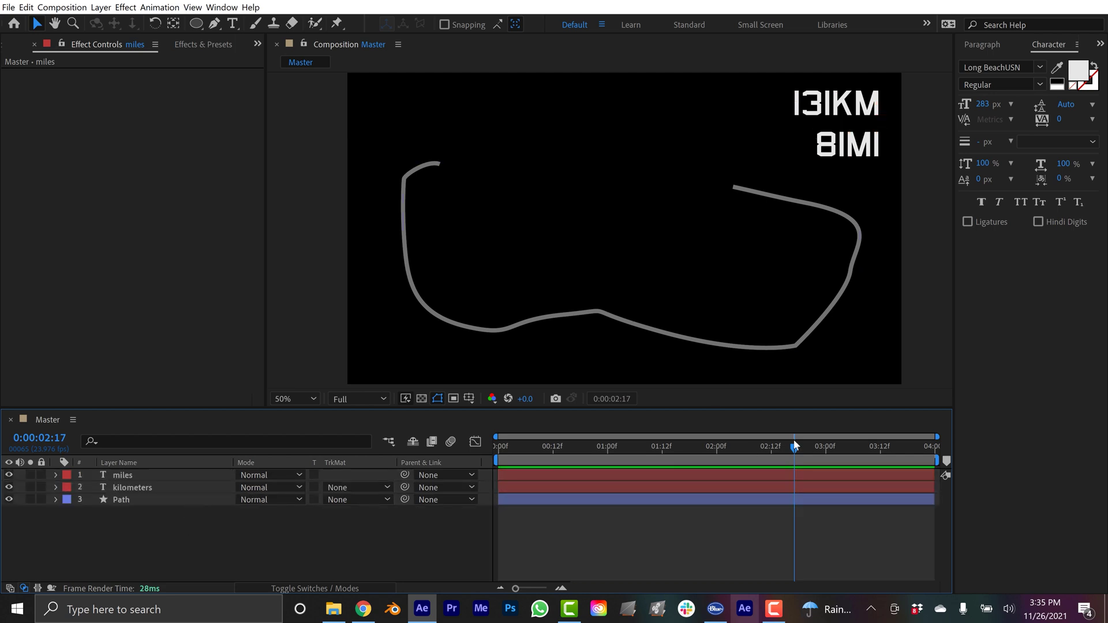
{"action": "mouse_move", "coordinate": [795, 445]}
{"action": "left_mouse_down"}
{"action": "mouse_move", "coordinate": [931, 451]}
{"action": "mouse_move", "coordinate": [725, 464]}
{"action": "left_mouse_up"}
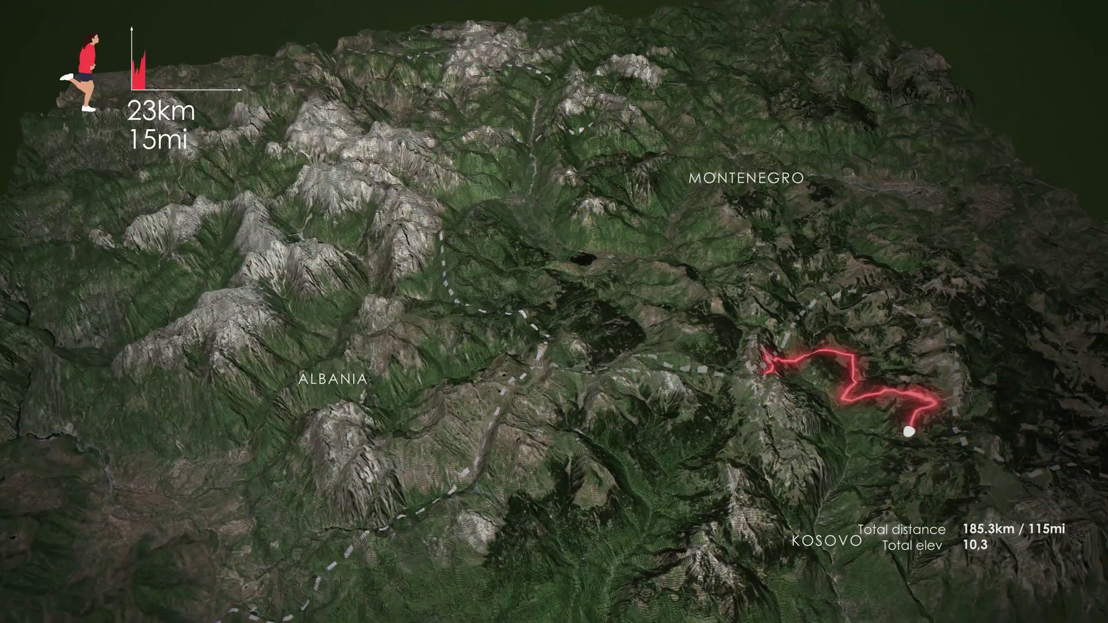